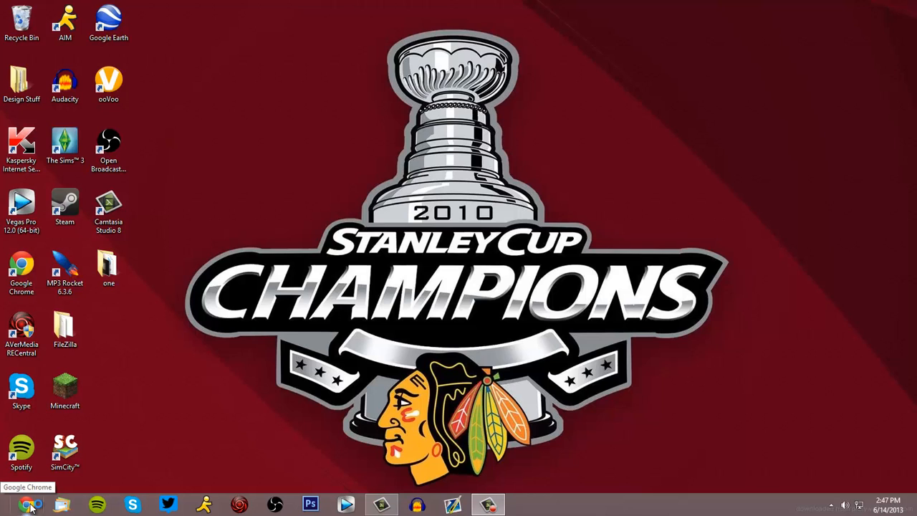
Open Google Chrome, restore the previously open pages and close the leftover Facebook and profile tabs.
left_click(27, 505)
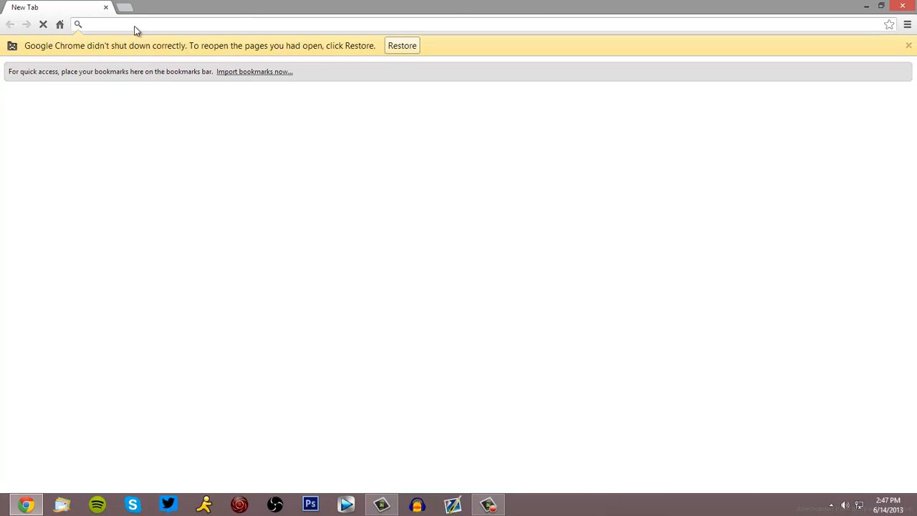
left_click(399, 47)
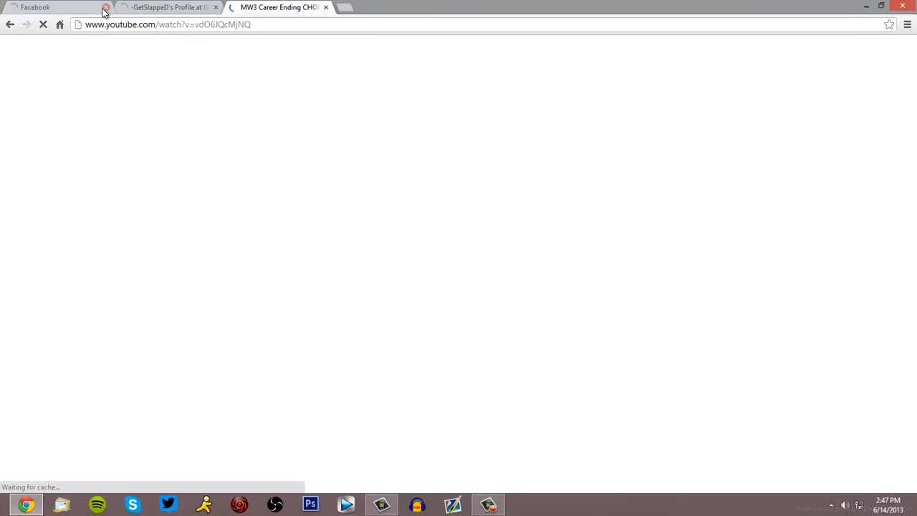
left_click(106, 9)
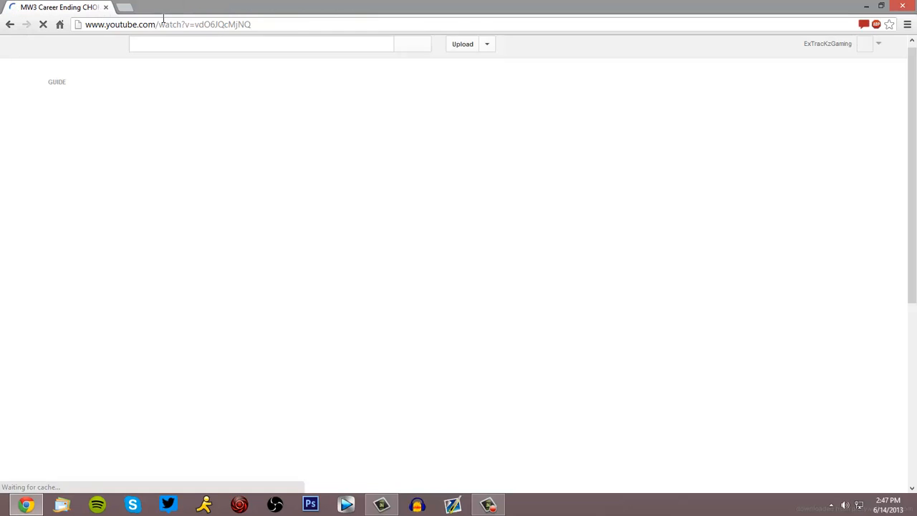
Open the recorded broadcast "3v3 SND Matches! | GAMEBATTLES | 720p+ 60FPS" on the Twitch channel, and mute and pause it.
type("twitch.tv/shaneeoh")
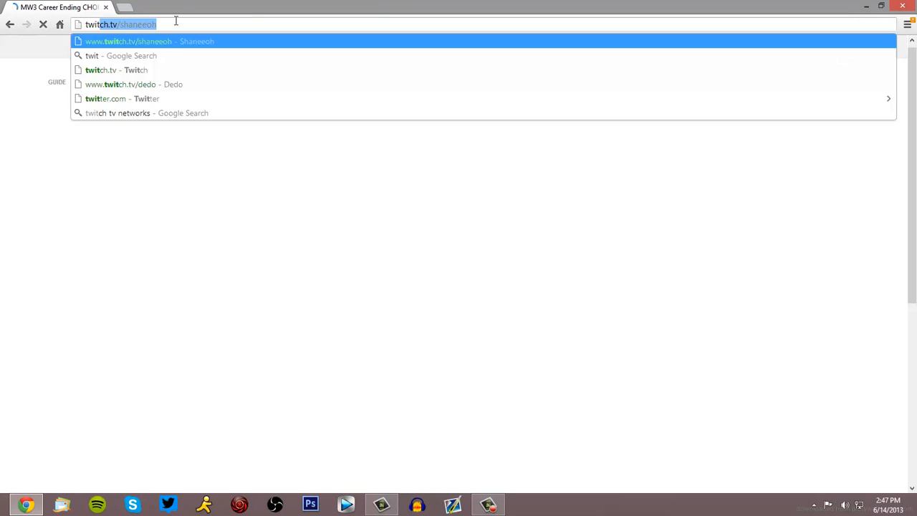
key("Return")
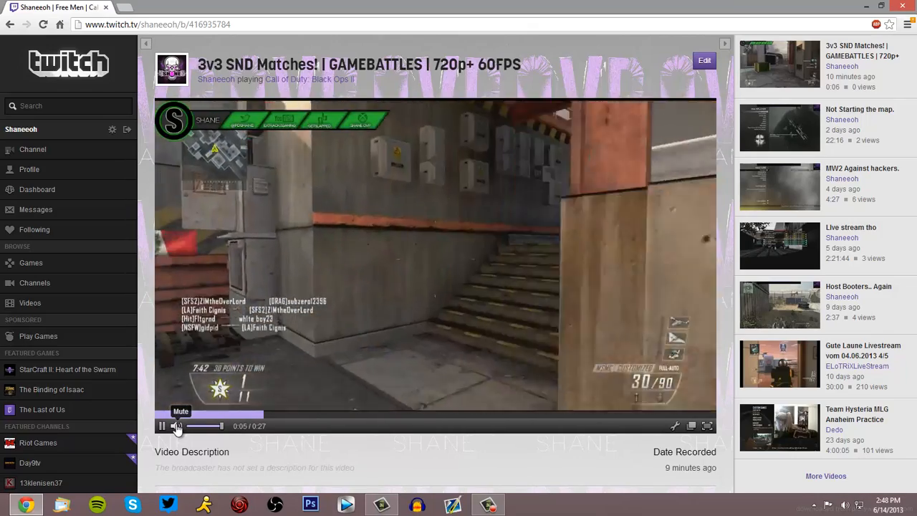
left_click(176, 425)
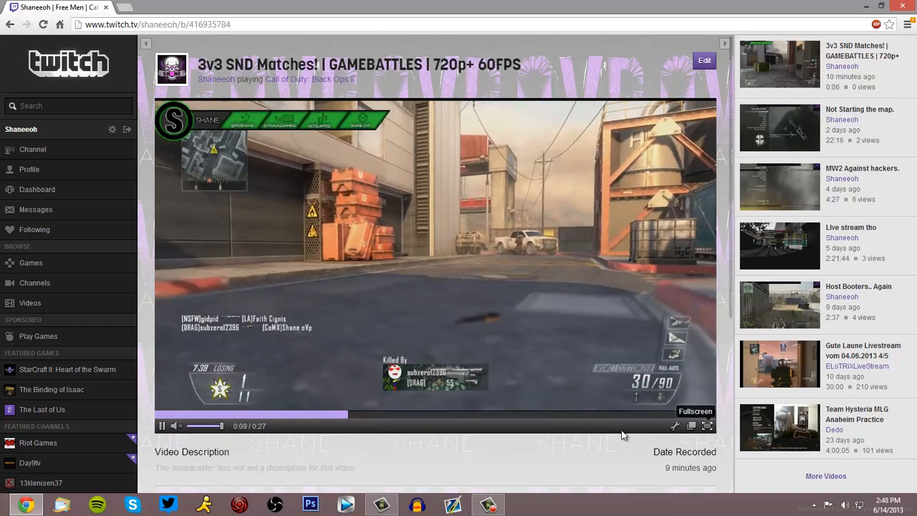
left_click(162, 425)
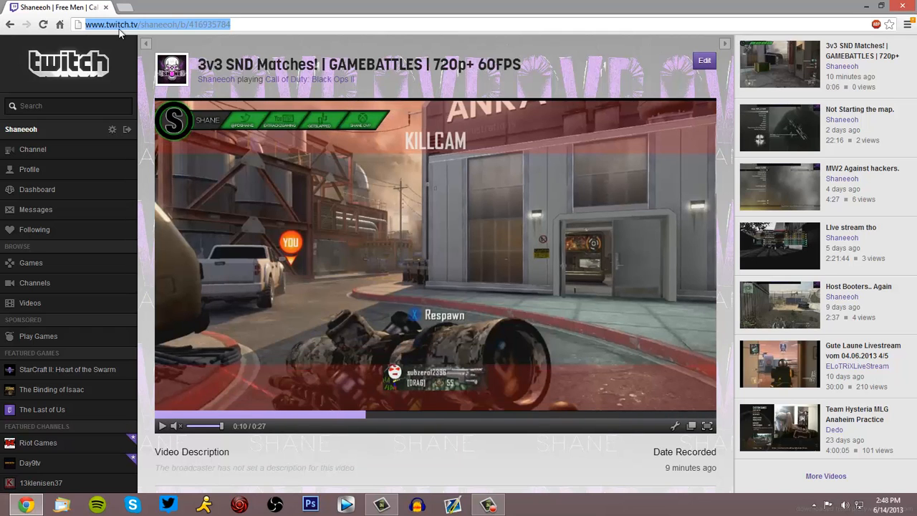
Go to obsproject.com and open the Open Broadcaster Software download page, closing its tab to return to the home page.
type("obsproject.com")
key("Return")
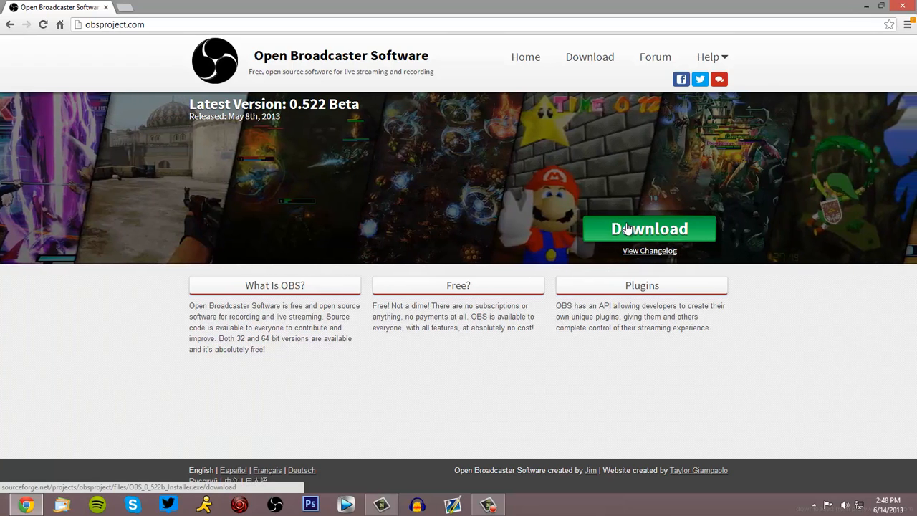
left_click(627, 236)
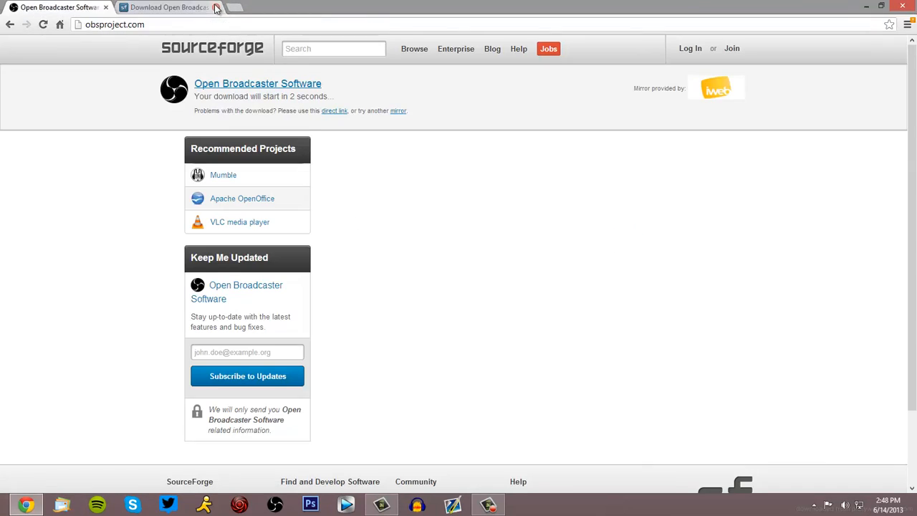
left_click(217, 7)
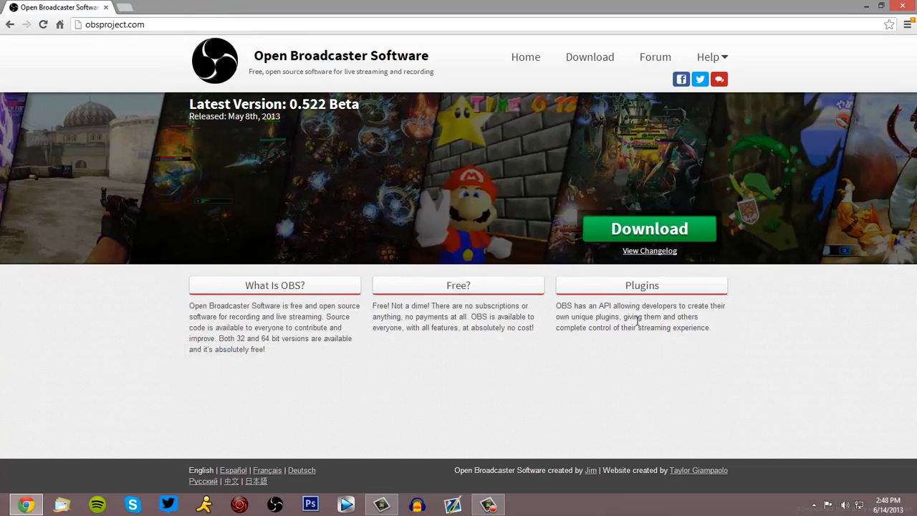
left_click(153, 26)
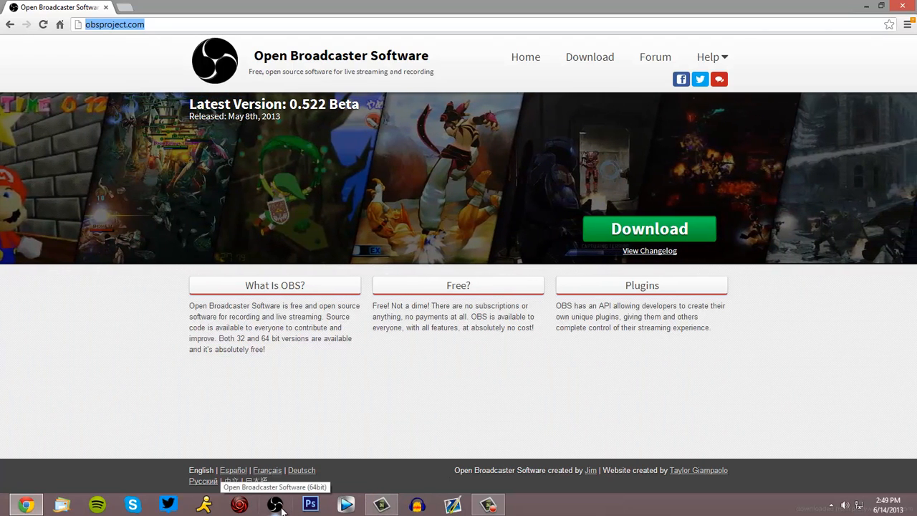
Switch to Open Broadcaster Software and start a stream preview of the Xbox scene.
left_click(280, 506)
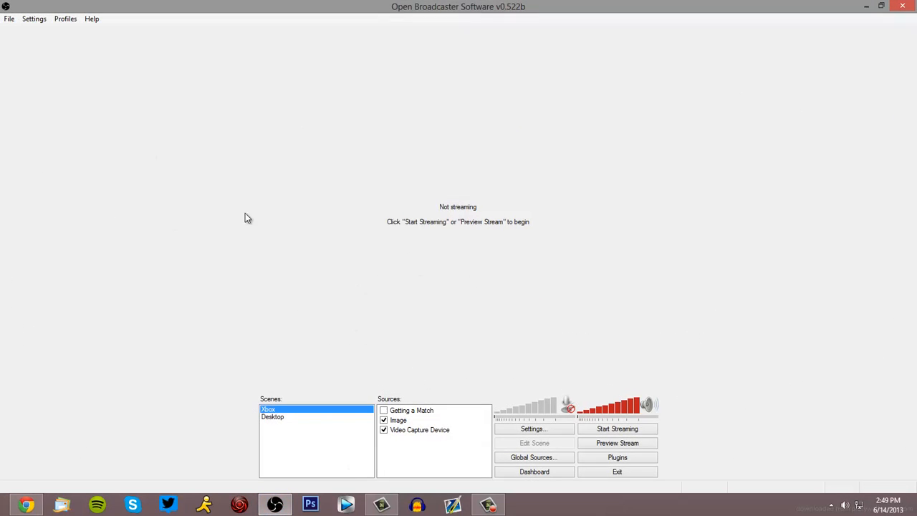
left_click(315, 242)
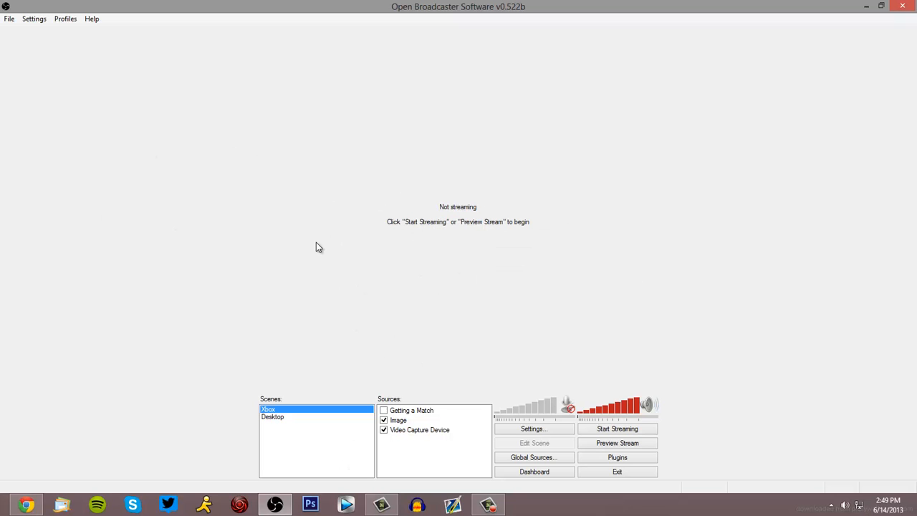
left_click(608, 443)
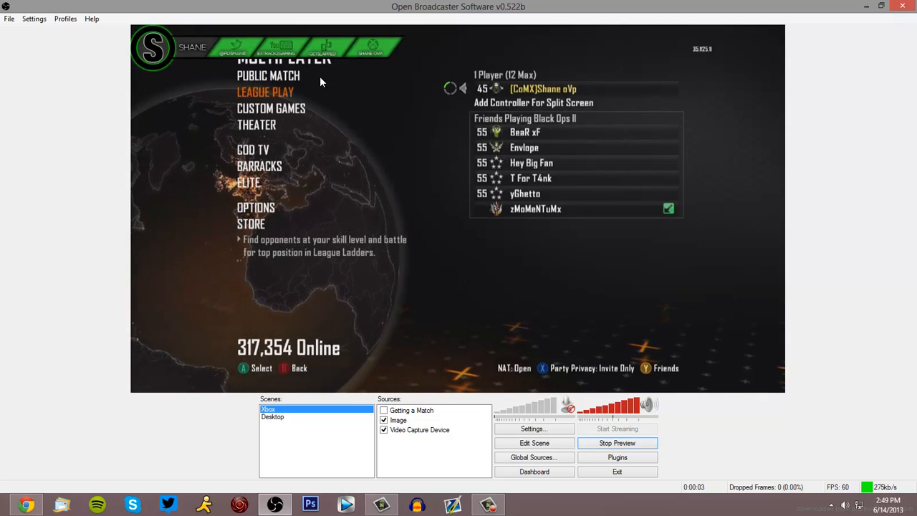
Check the Image overlay and the Getting a Match text in the preview by toggling their visibility, leaving the text hidden.
left_click(383, 421)
left_click(383, 420)
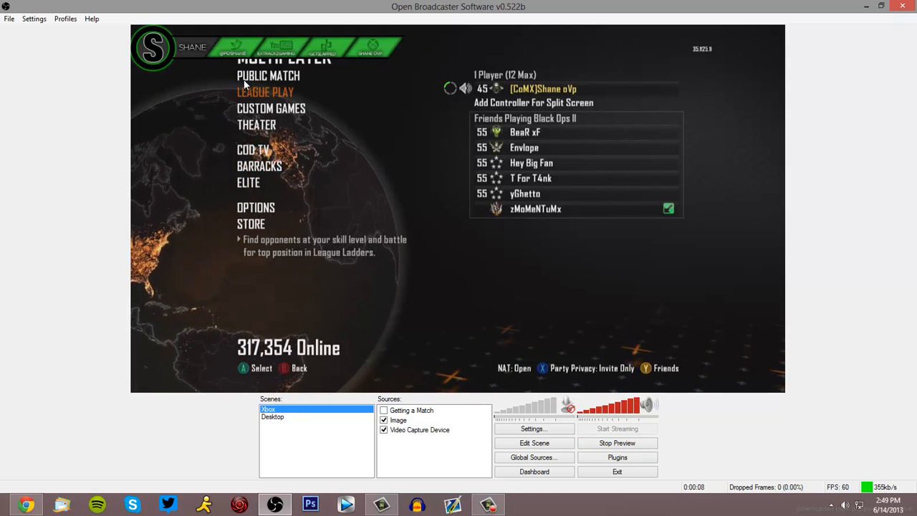
left_click(398, 420)
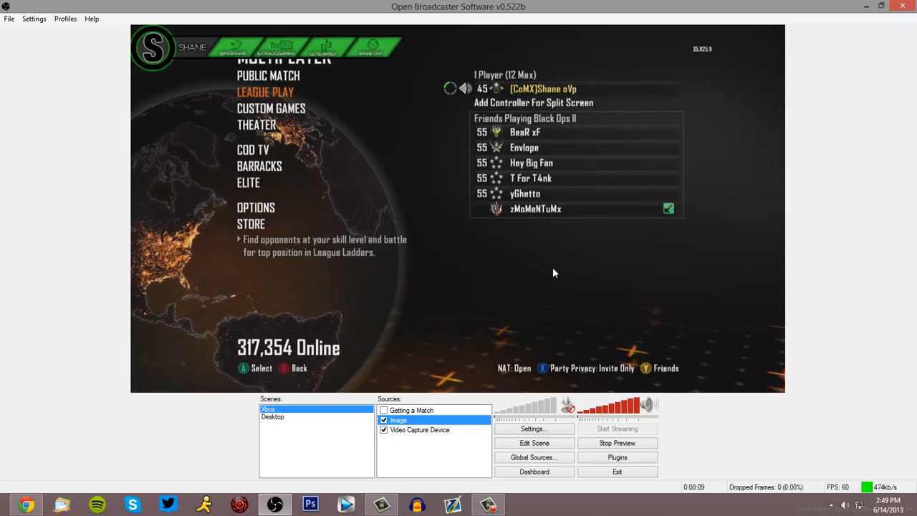
left_click(406, 409)
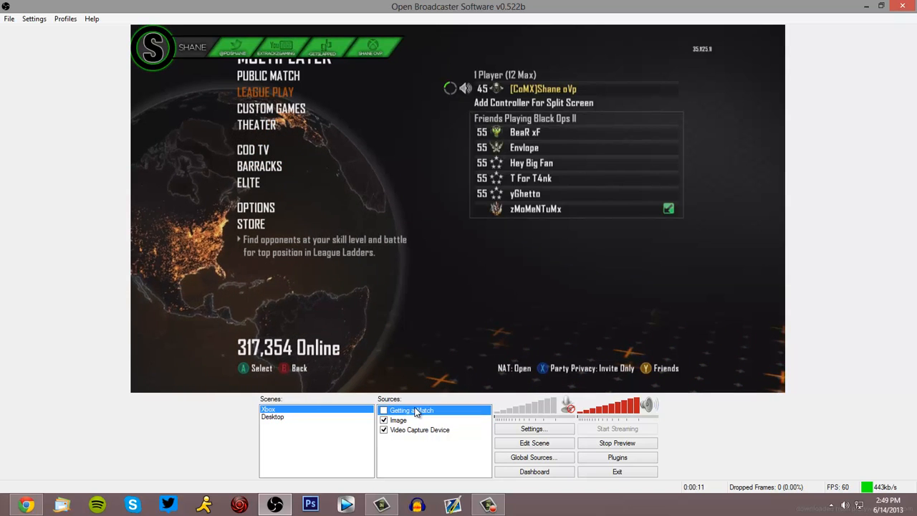
left_click(383, 410)
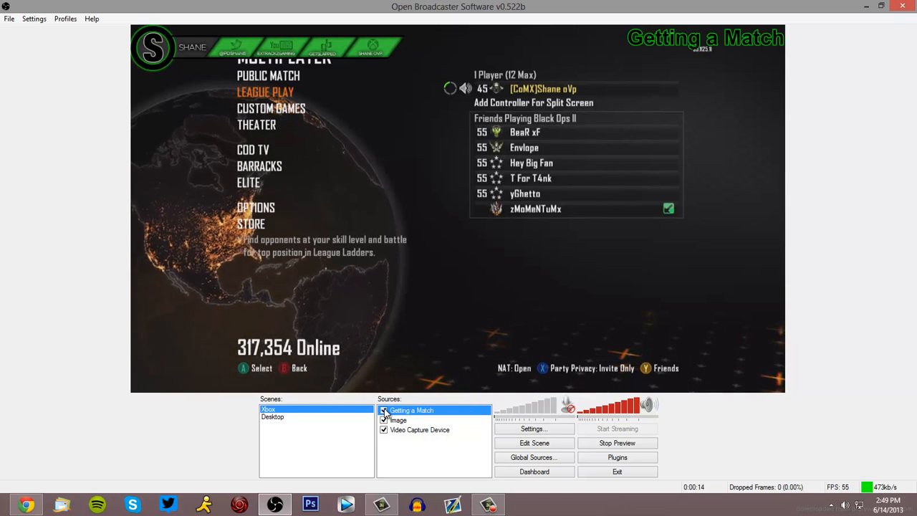
left_click(383, 410)
left_click(383, 411)
left_click(384, 410)
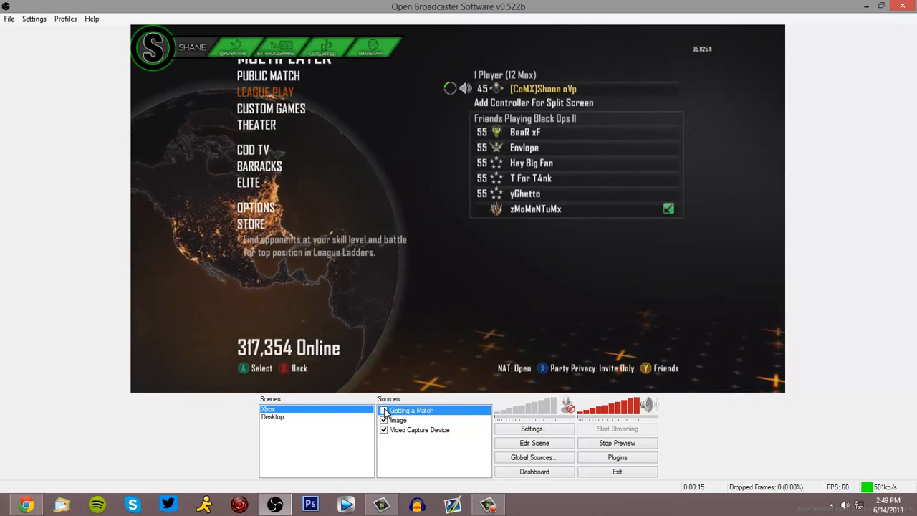
left_click(383, 410)
left_click(383, 410)
Examine the source types that can be added to the Xbox scene, briefly showing the Getting a Match text as an example.
right_click(395, 450)
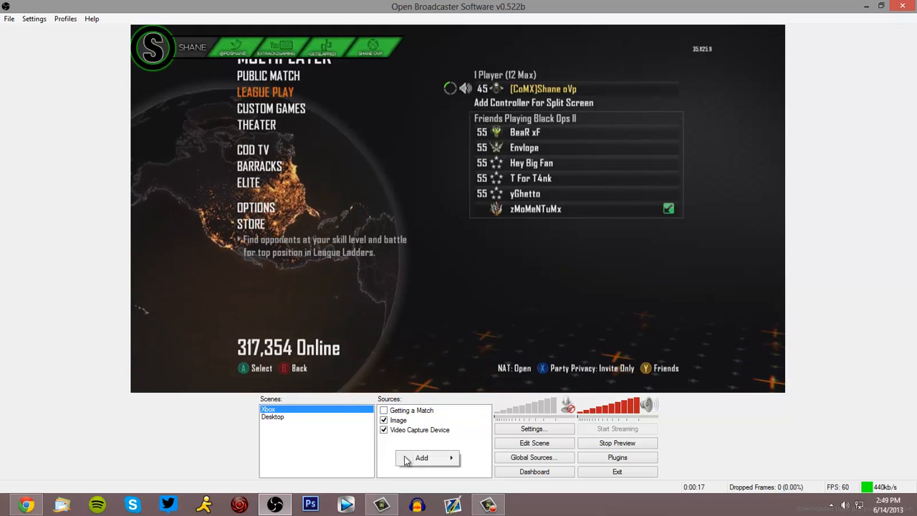
mouse_move(434, 459)
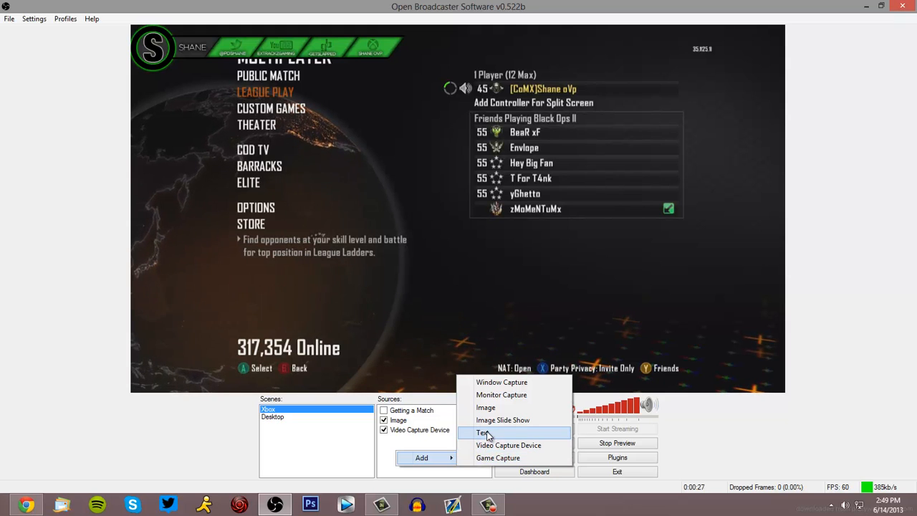
left_click(384, 410)
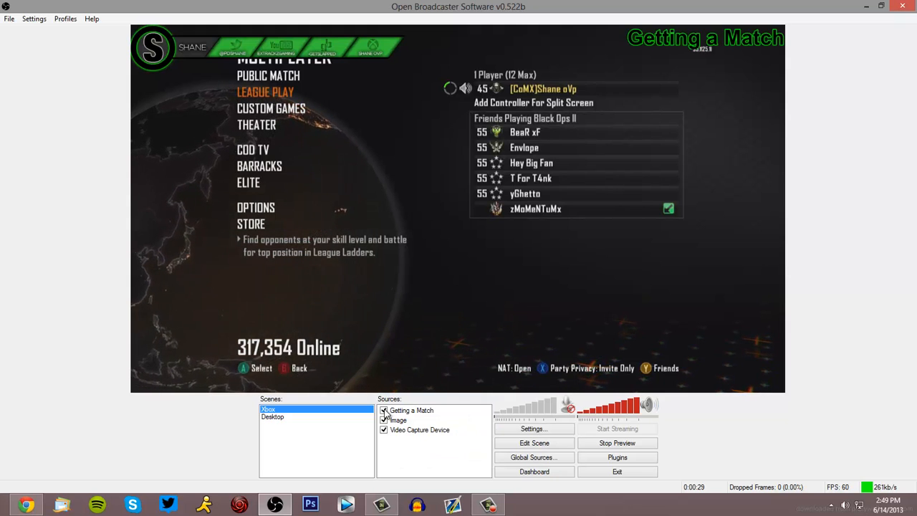
left_click(384, 410)
right_click(430, 466)
mouse_move(450, 473)
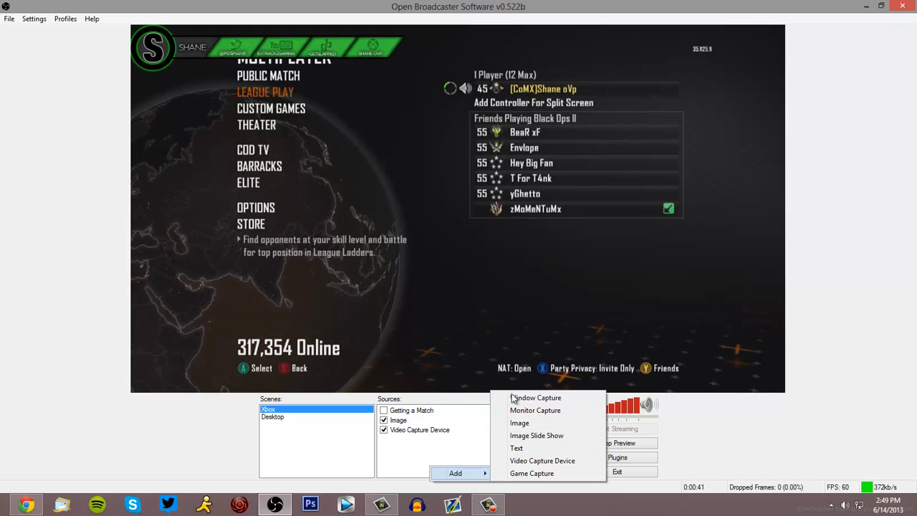
Preview the Desktop scene with its monitor capture, return to the Xbox scene and bring up its add-source option without adding anything.
left_click(287, 416)
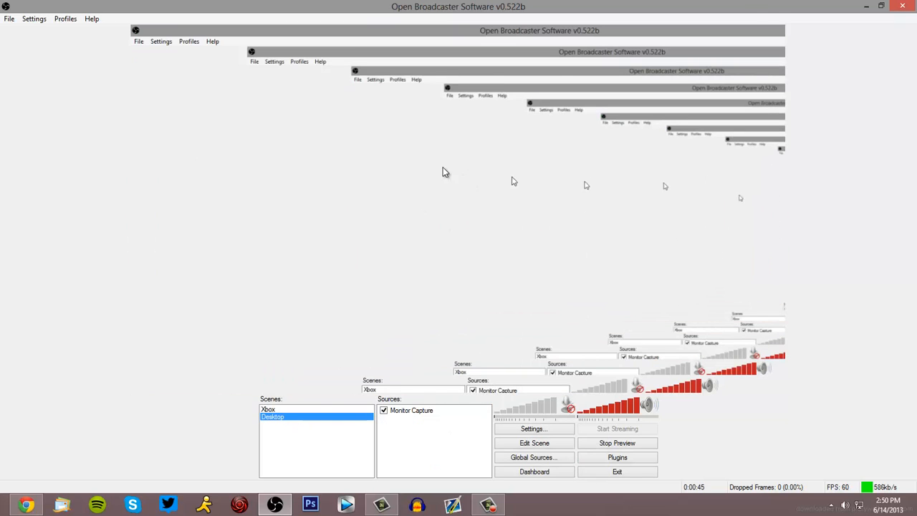
left_click(284, 410)
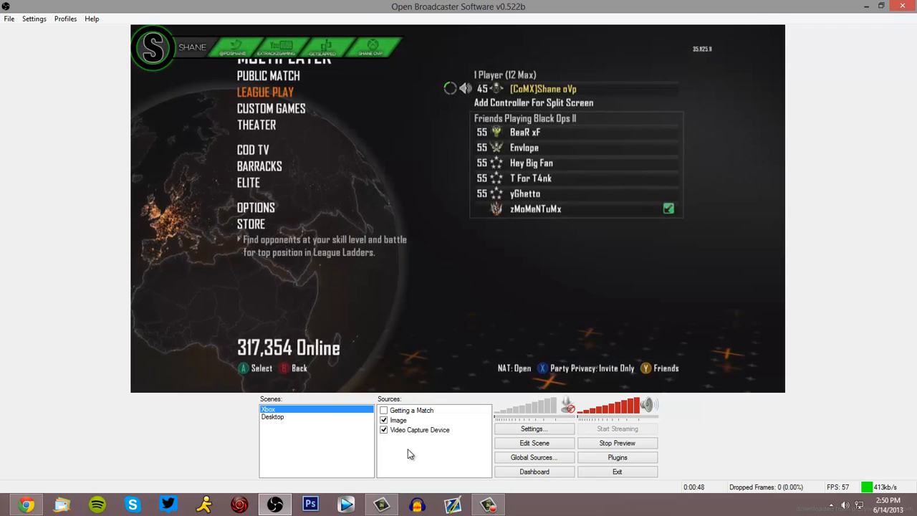
right_click(408, 450)
mouse_move(434, 457)
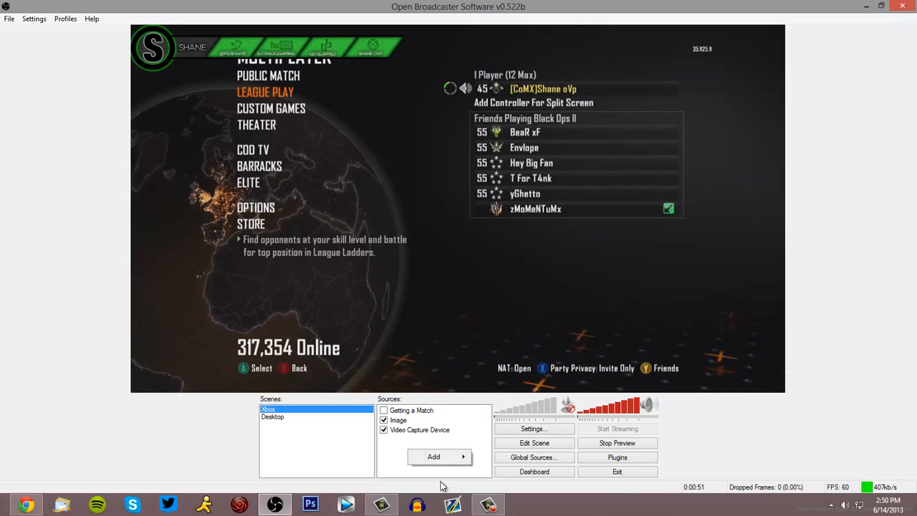
left_click(374, 462)
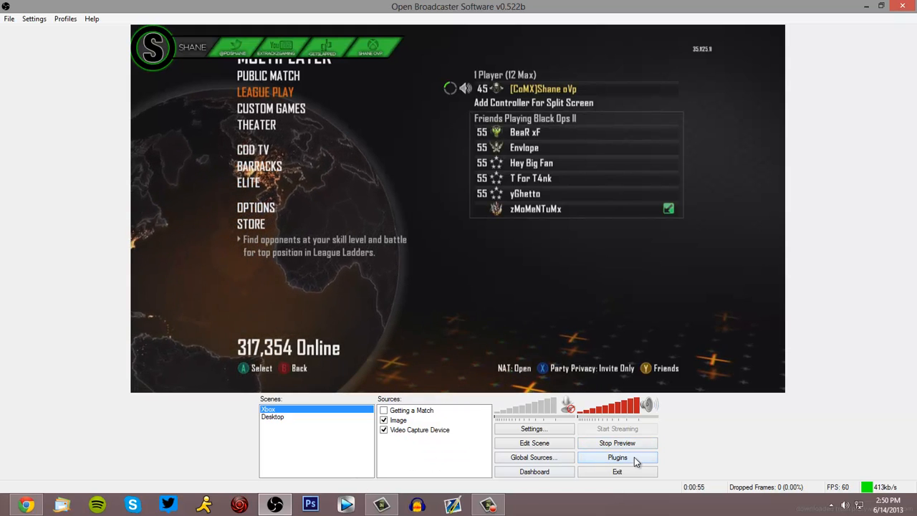
View the Twitch Broadcaster Dashboard from the streaming software, close its page and return to Open Broadcaster Software.
left_click(550, 471)
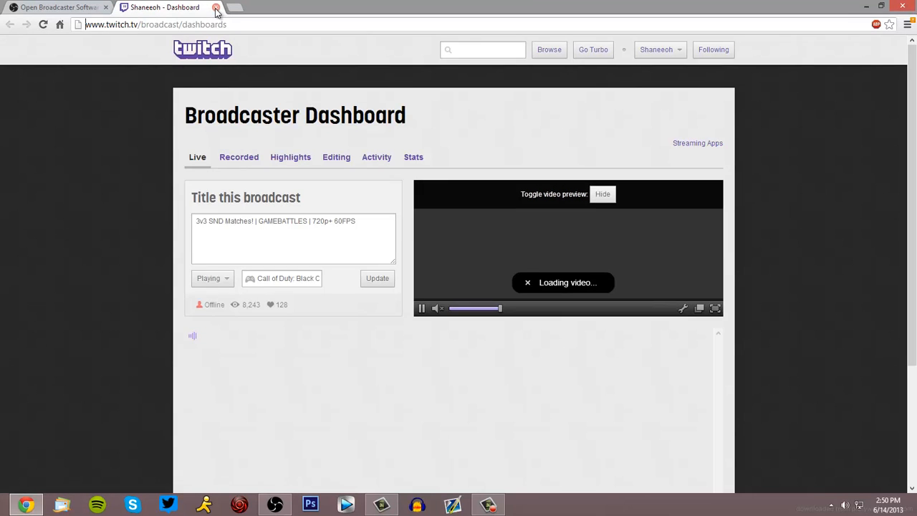
left_click(216, 8)
left_click(276, 504)
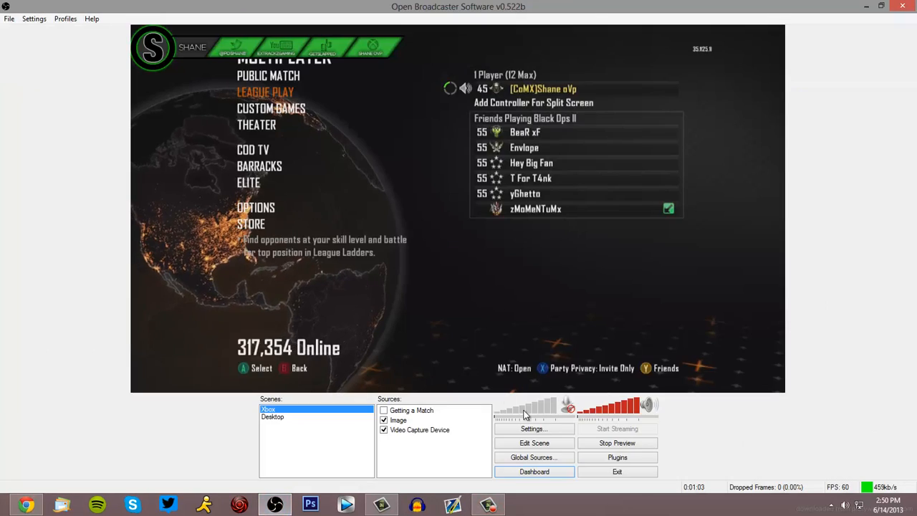
Look at the Global Sources dialog and the scene management options, closing both without changes.
left_click(538, 457)
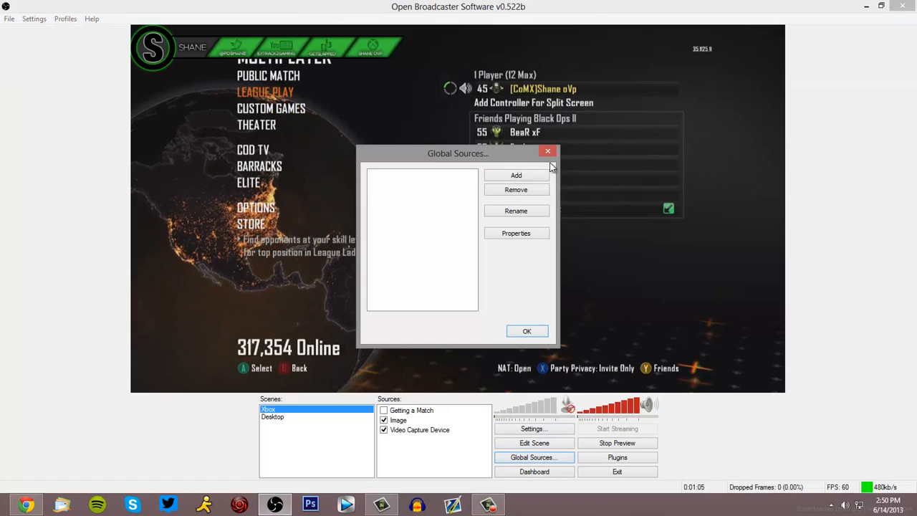
left_click(546, 152)
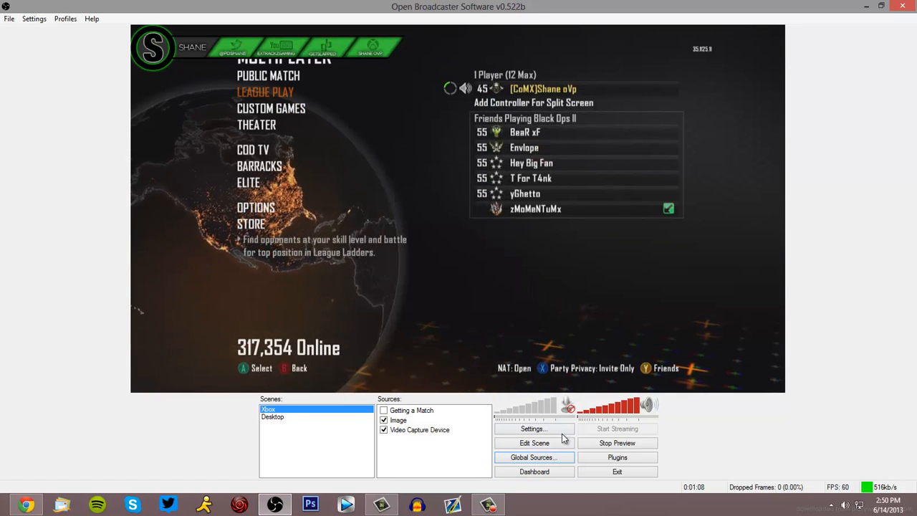
right_click(270, 440)
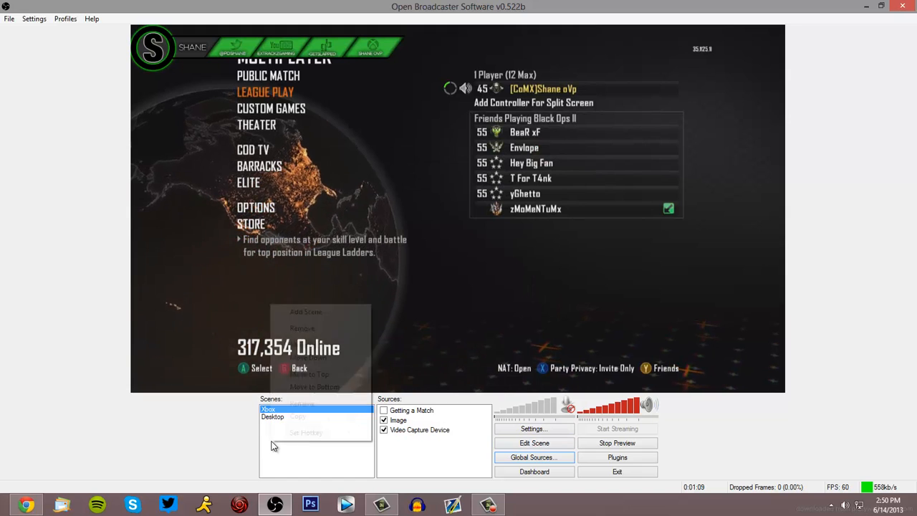
left_click(161, 444)
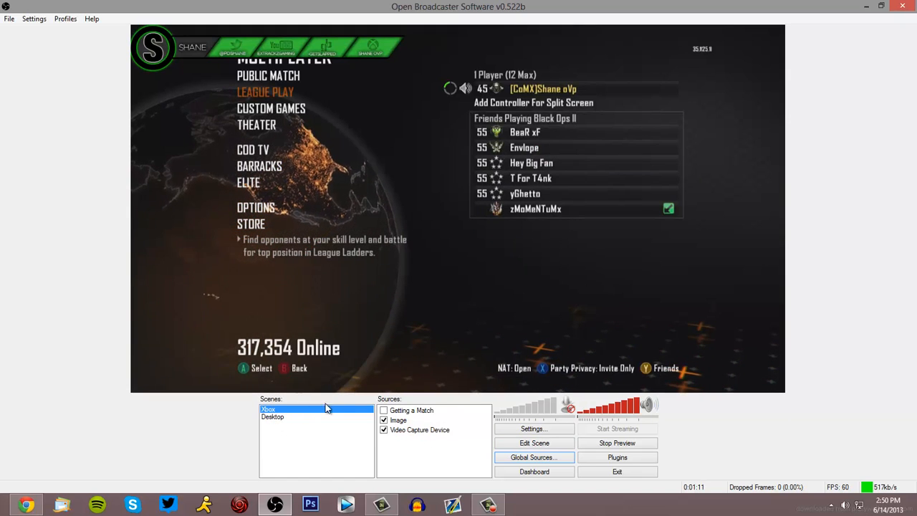
Open the settings, look over the General options and go to the Encoding settings without saving any changes.
left_click(532, 430)
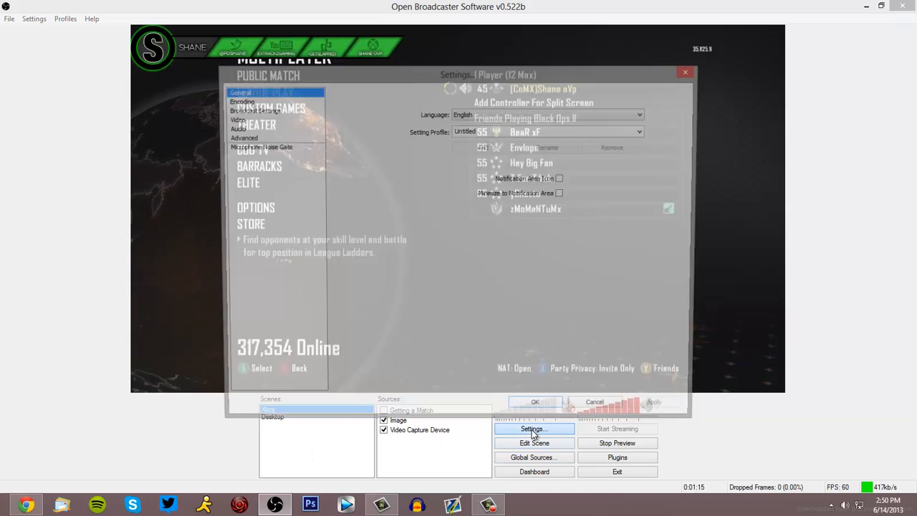
left_click(478, 116)
left_click(478, 116)
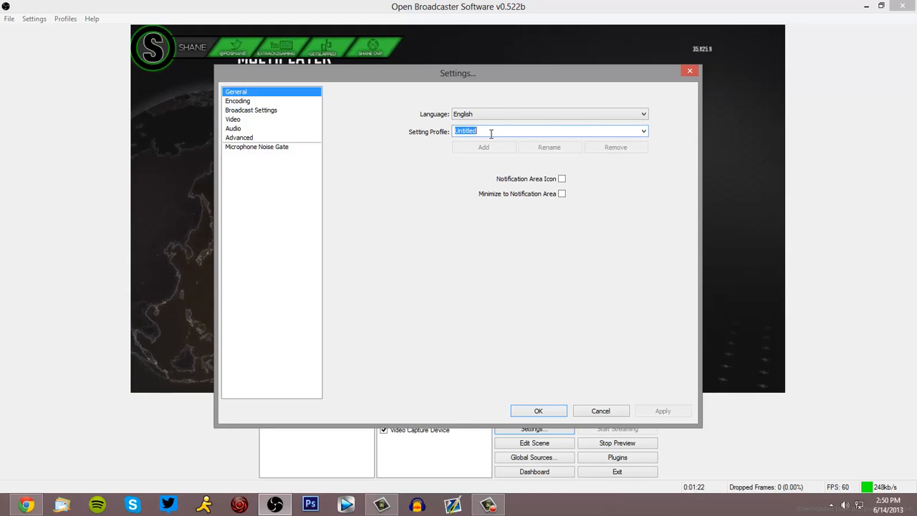
left_click(390, 191)
left_click(242, 101)
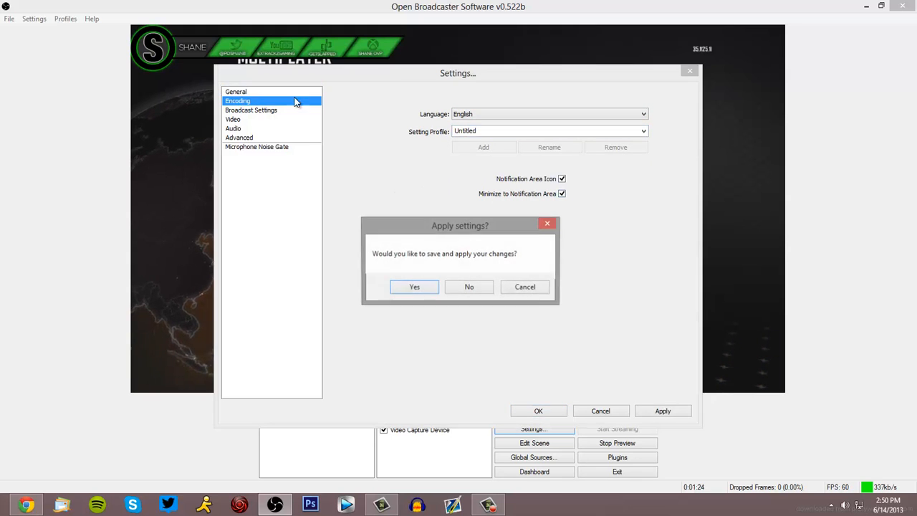
left_click(469, 286)
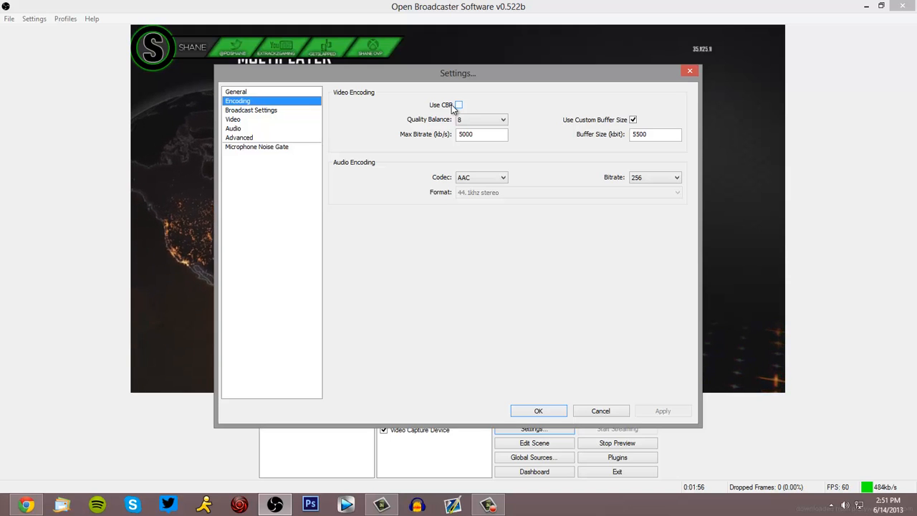
Try a quality balance of 7 for the video encoding, return it to 8 and review the remaining bitrate and buffer options.
left_click(494, 122)
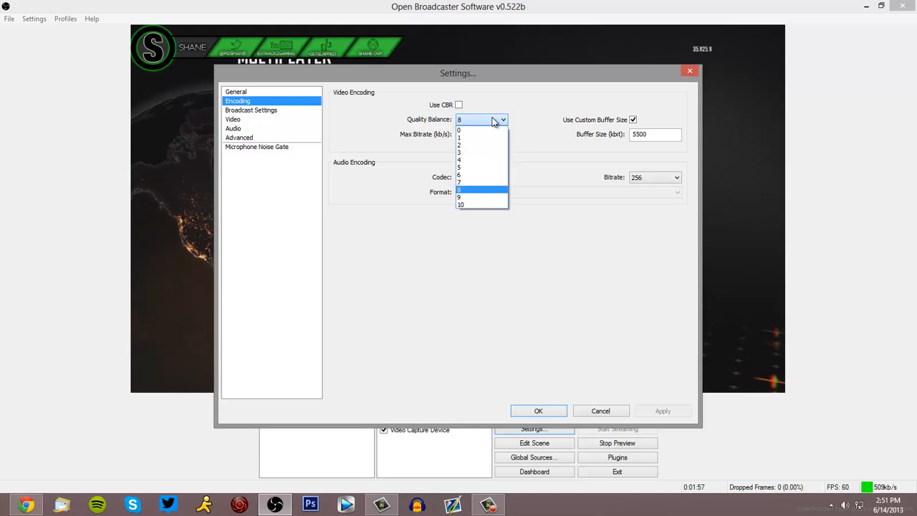
left_click(464, 183)
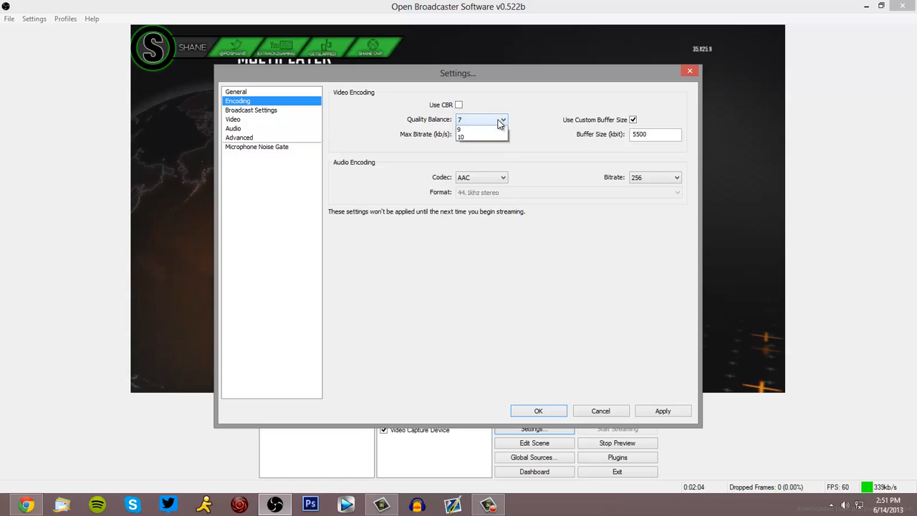
left_click(473, 189)
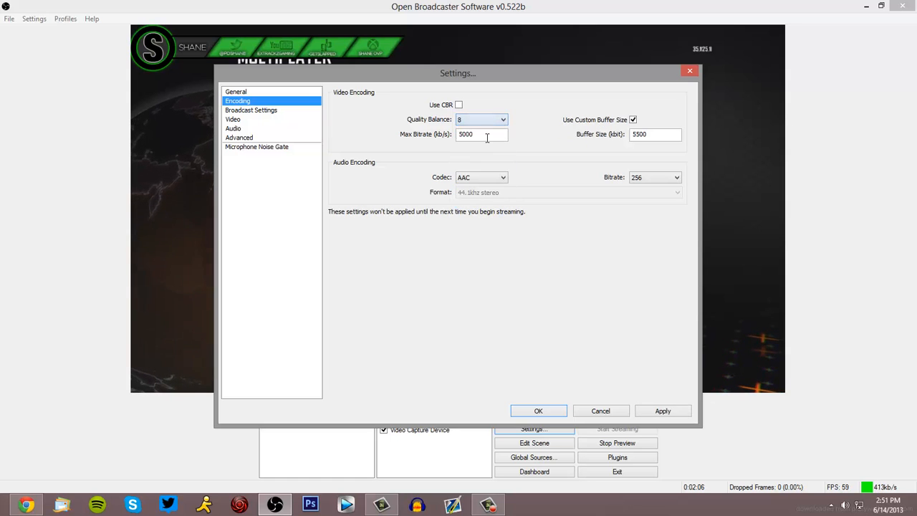
left_click(475, 119)
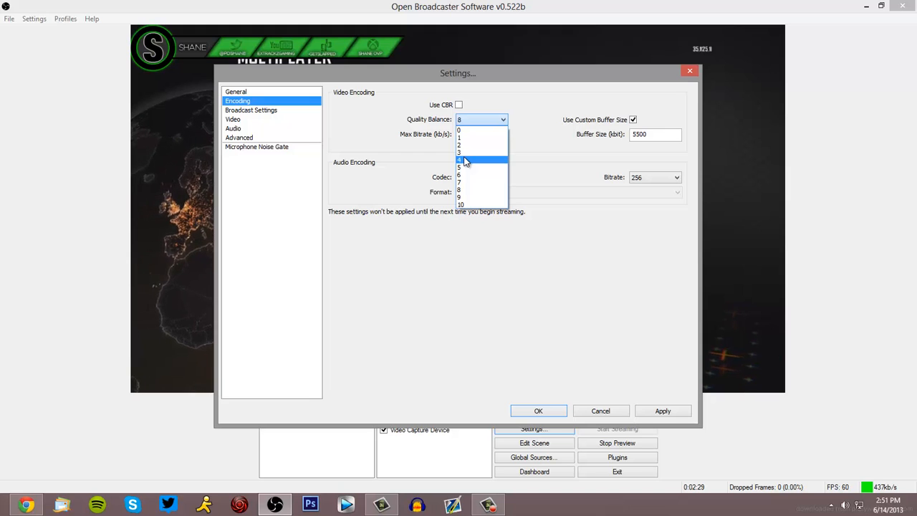
left_click(393, 158)
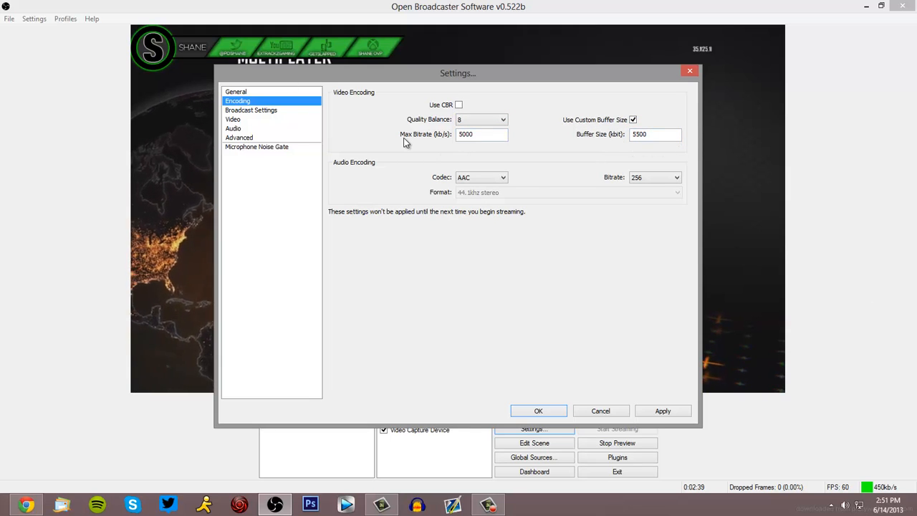
left_click(644, 134)
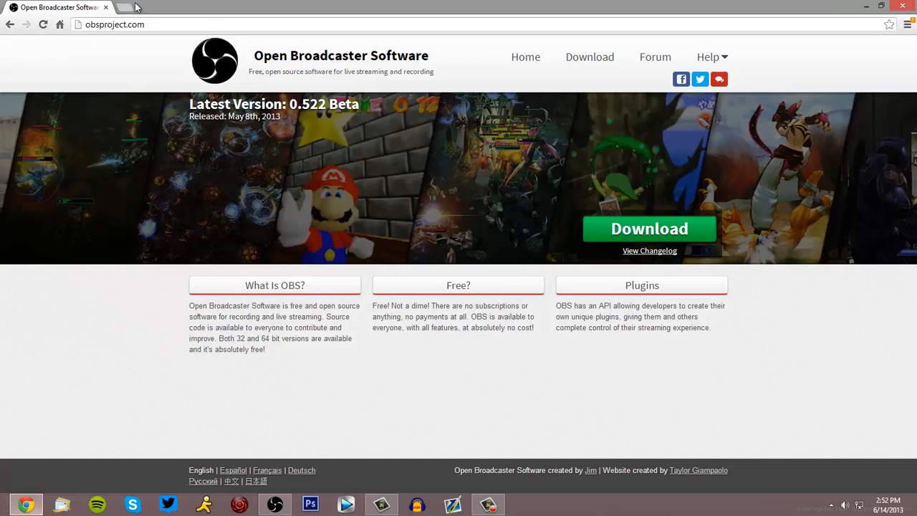
Open speedtest.net in a new browser tab and run the connection speed test.
left_click(128, 10)
type("speedtex")
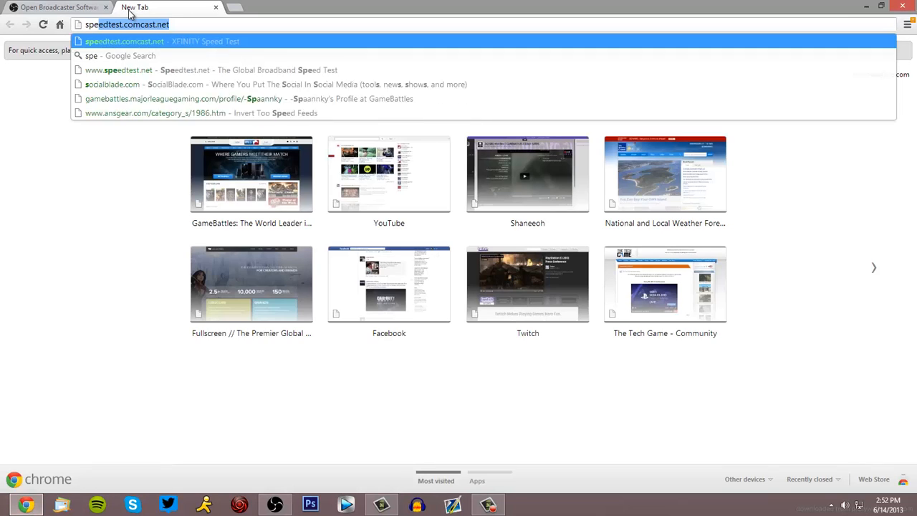
type("test.")
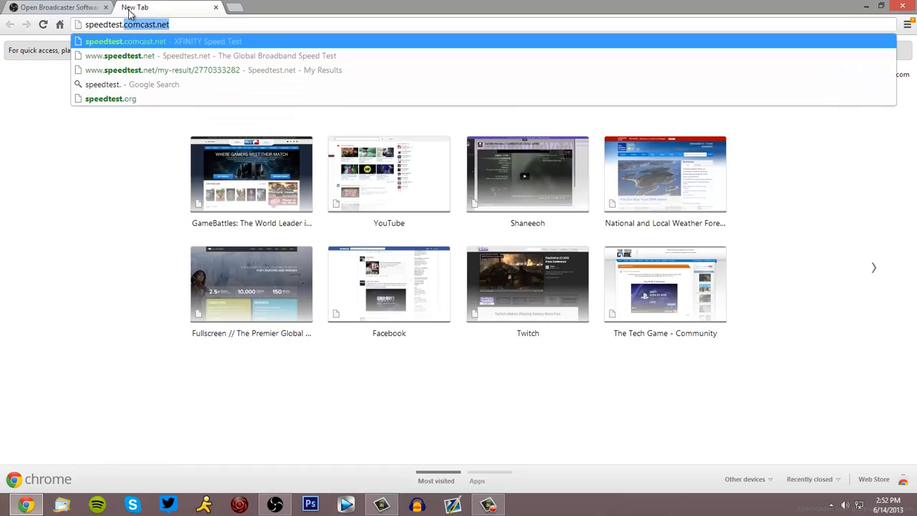
key("Down")
key("Return")
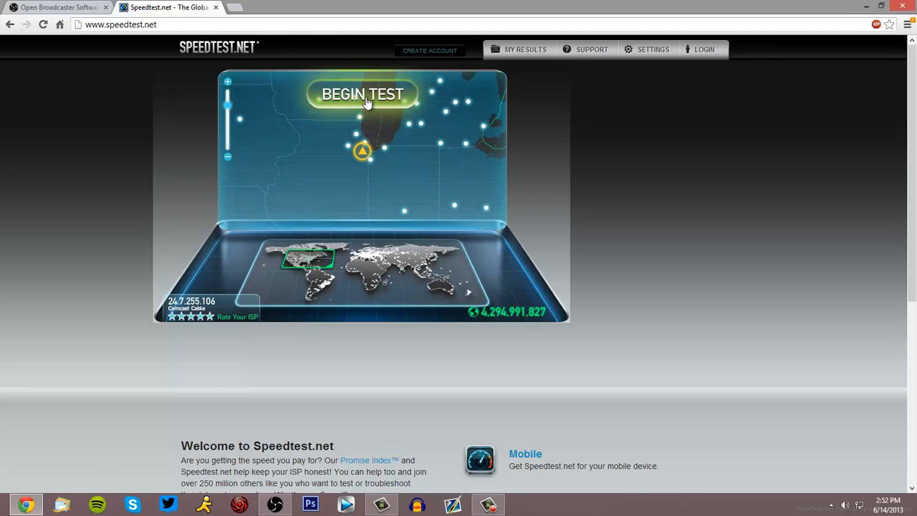
left_click(366, 100)
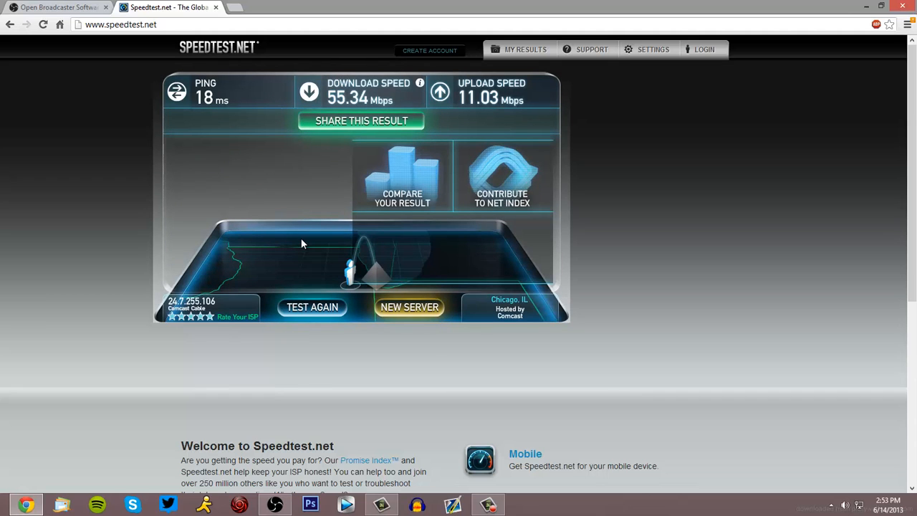
Compare the speed test results with the encoding bitrate and buffer size, ending back in Open Broadcaster Software.
left_click(274, 504)
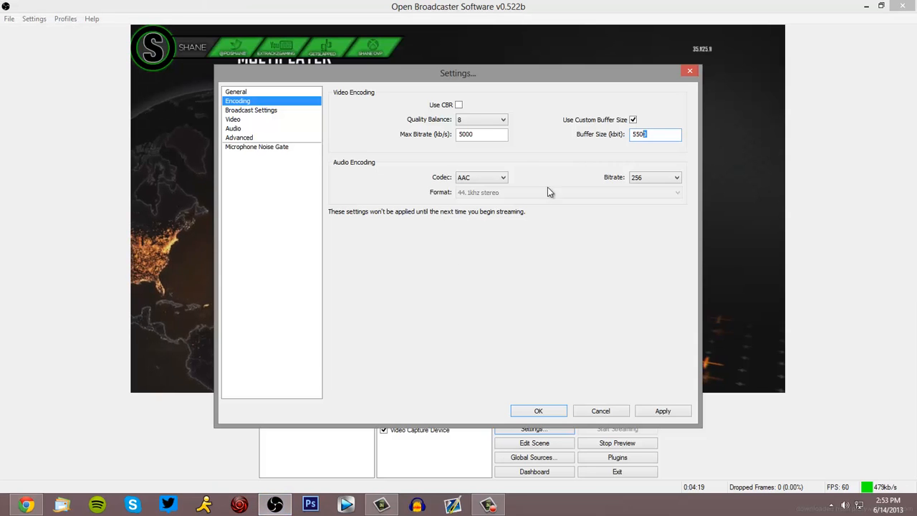
left_click(26, 505)
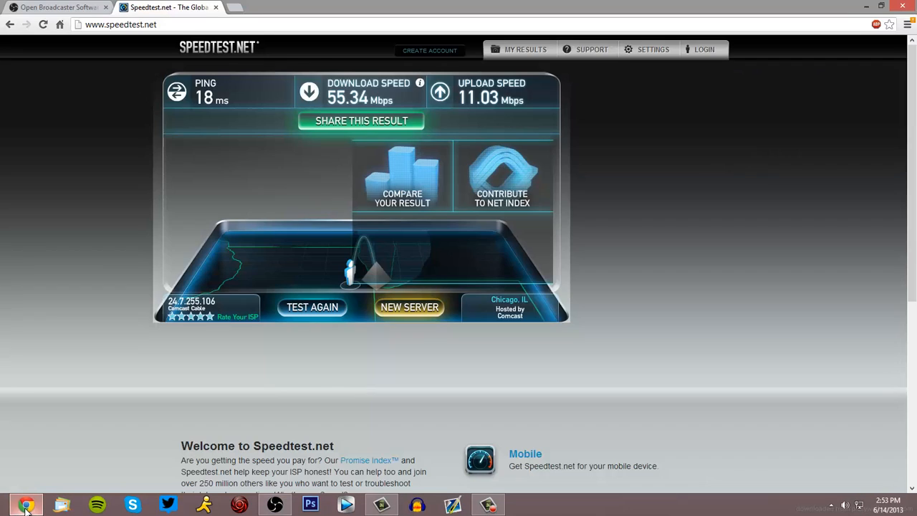
left_click(274, 505)
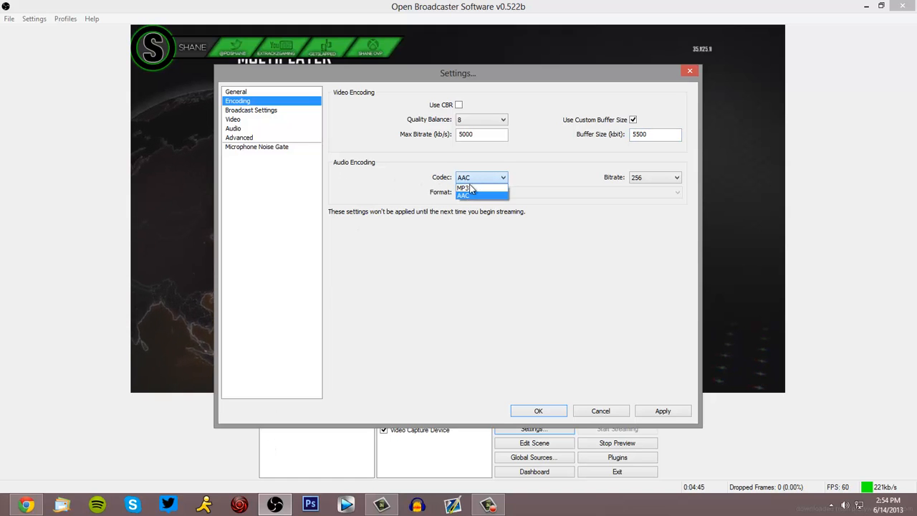
Try MP3 as the audio encoding codec and switch it back to AAC.
left_click(474, 188)
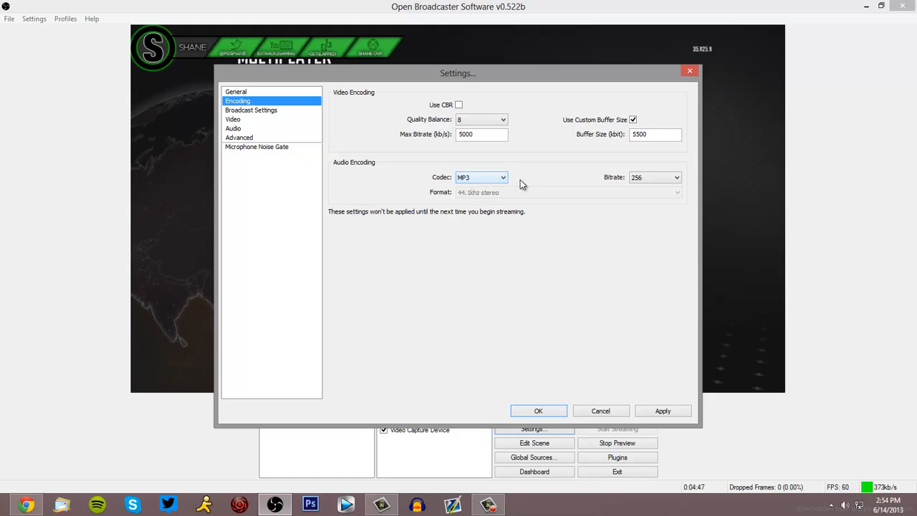
left_click(635, 178)
left_click(467, 178)
left_click(469, 177)
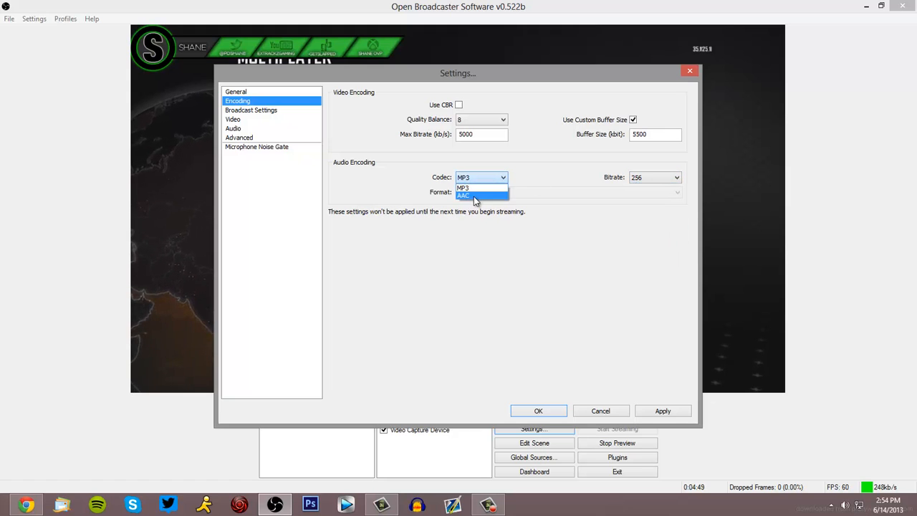
left_click(476, 198)
Set the audio encoding bitrate to 128 and save the change while moving on to the Broadcast Settings.
left_click(648, 181)
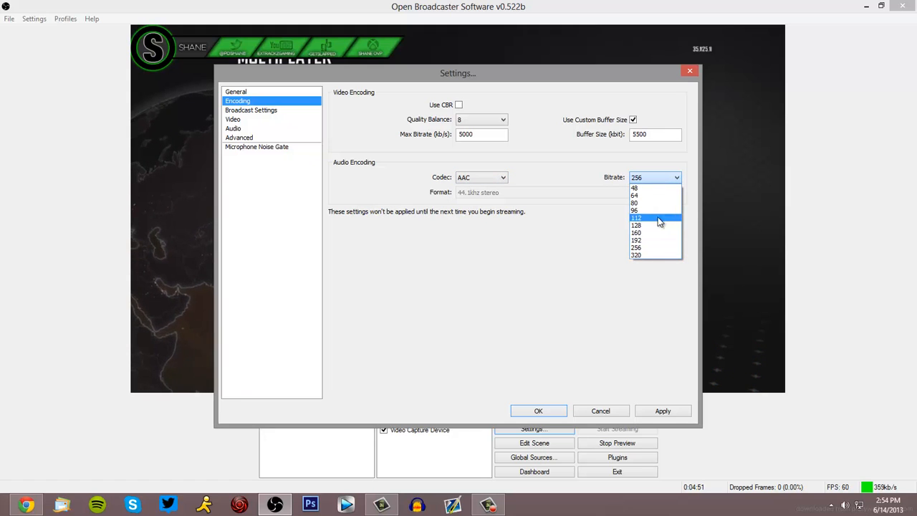
left_click(660, 227)
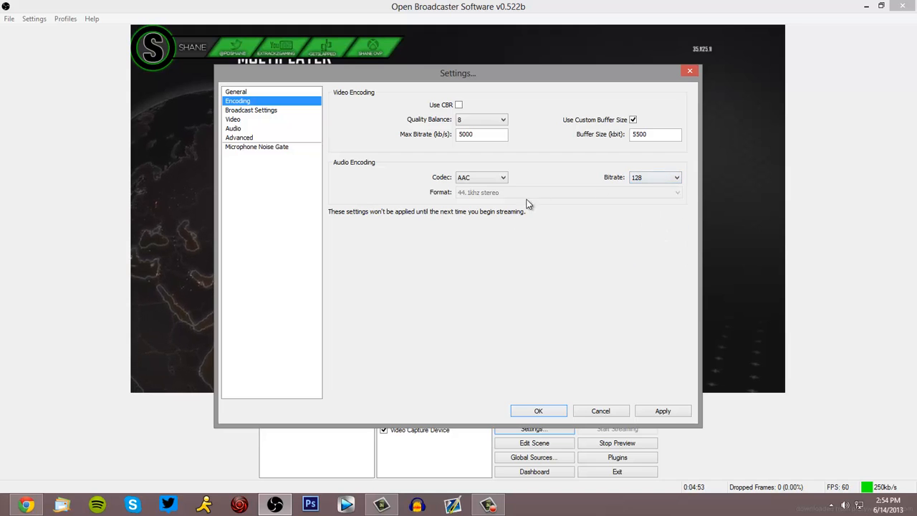
left_click(250, 112)
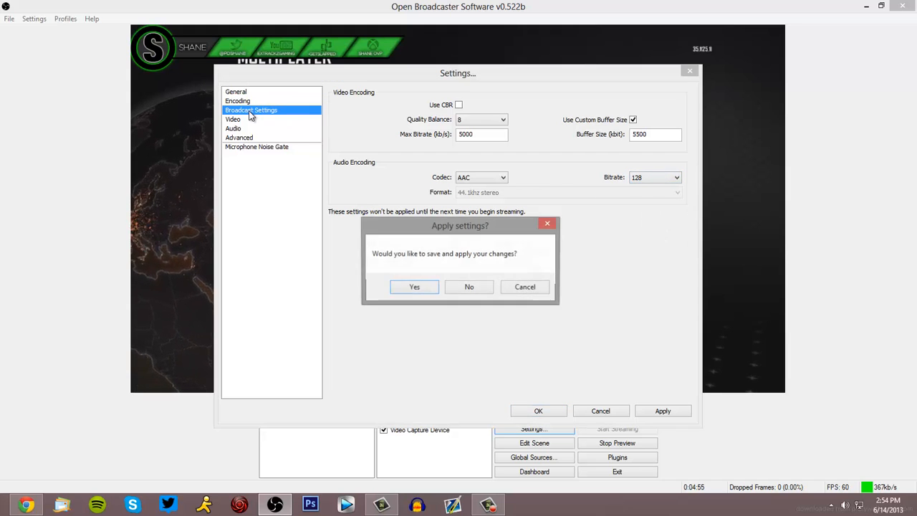
left_click(411, 287)
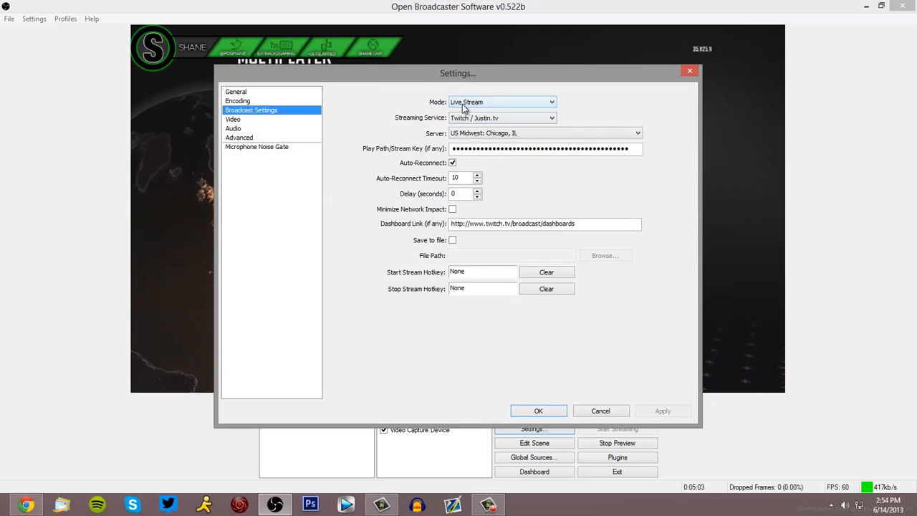
Choose US Midwest: Chicago, IL as the streaming server, set the delay to 30 seconds and apply the broadcast settings.
left_click(463, 134)
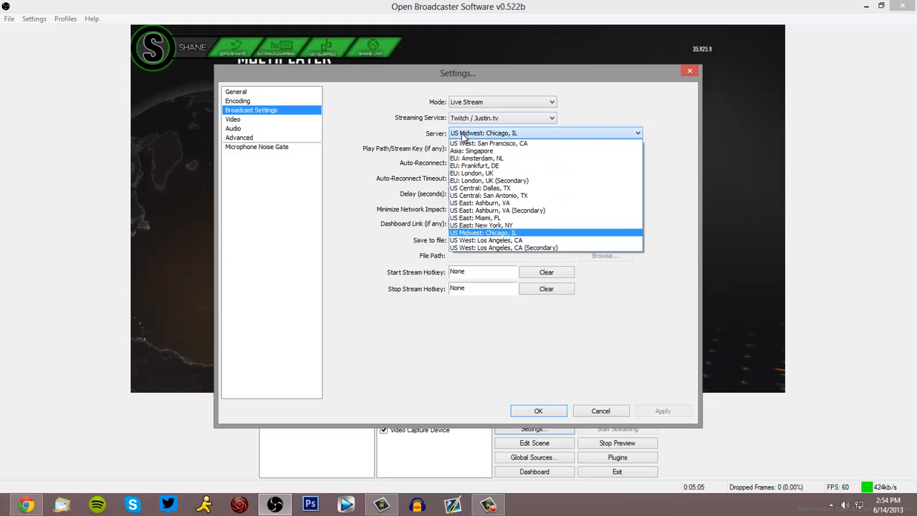
left_click(478, 233)
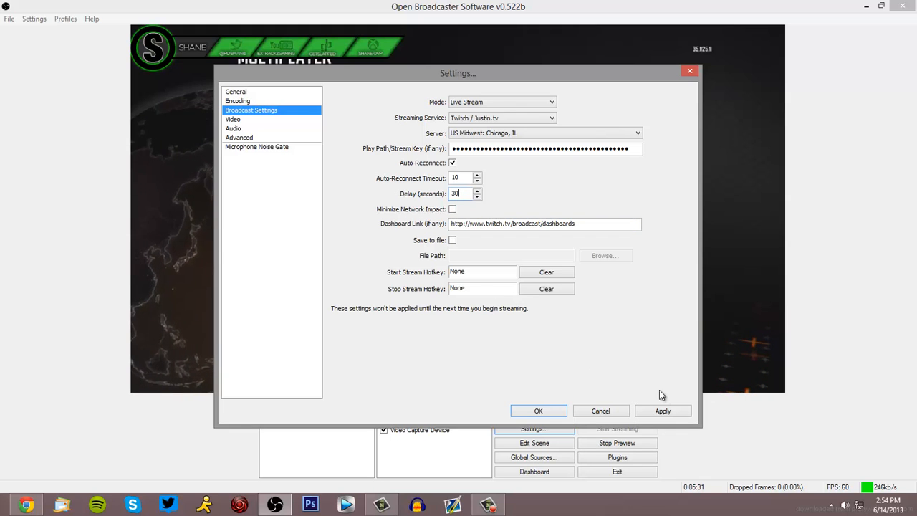
left_click(662, 410)
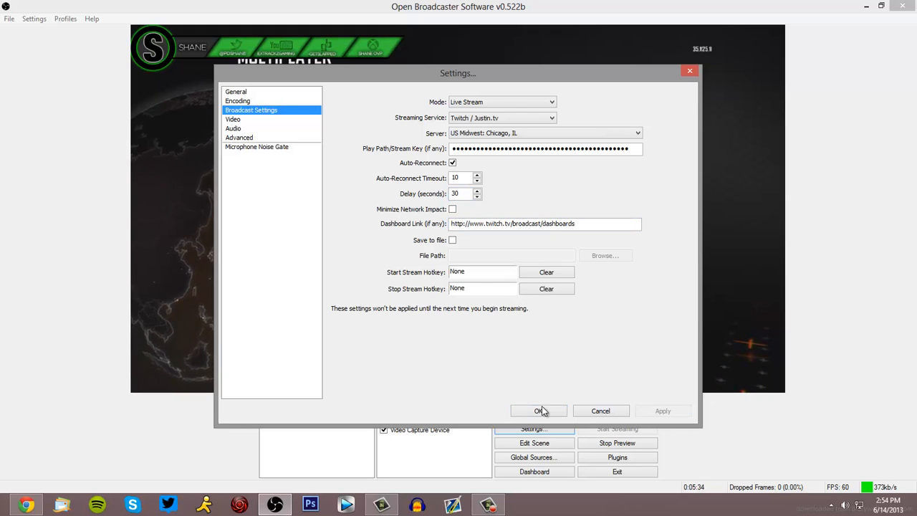
left_click(541, 410)
View the Twitch dashboard that the dashboard link opens, close its page and return to Open Broadcaster Software.
left_click(530, 473)
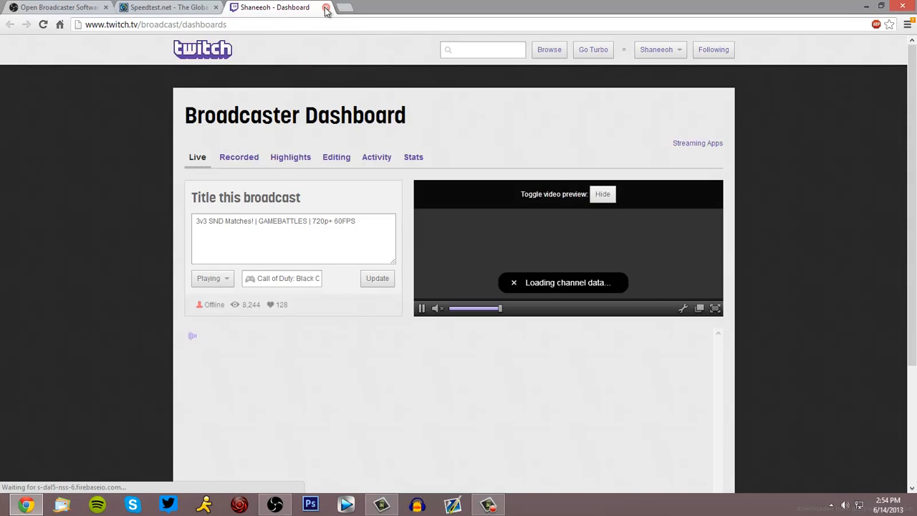
left_click(324, 7)
left_click(274, 504)
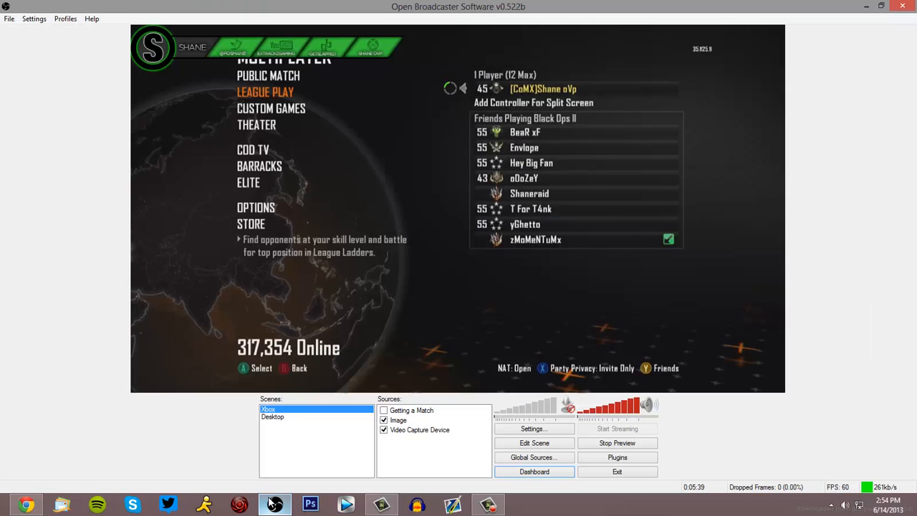
Review the Video settings for resolution and FPS, and check the processor's performance in Task Manager before closing it.
left_click(531, 428)
left_click(234, 119)
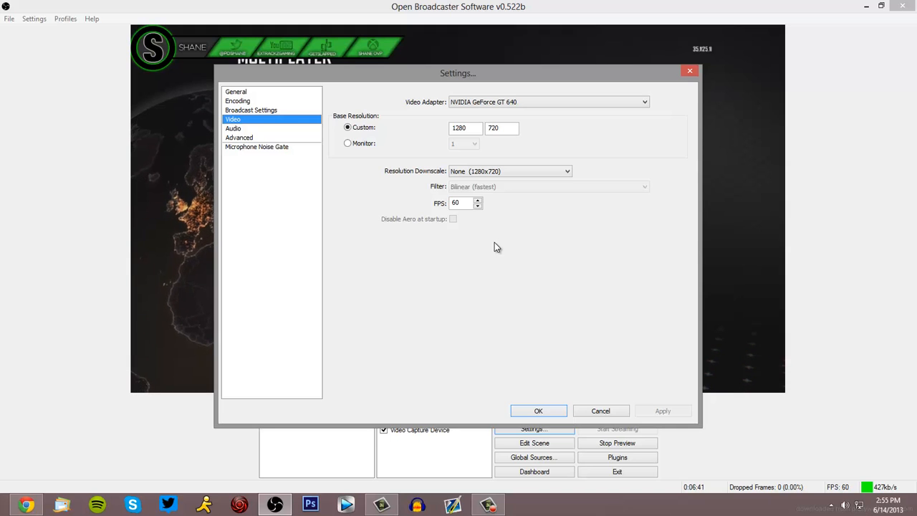
key("ctrl+shift+Escape")
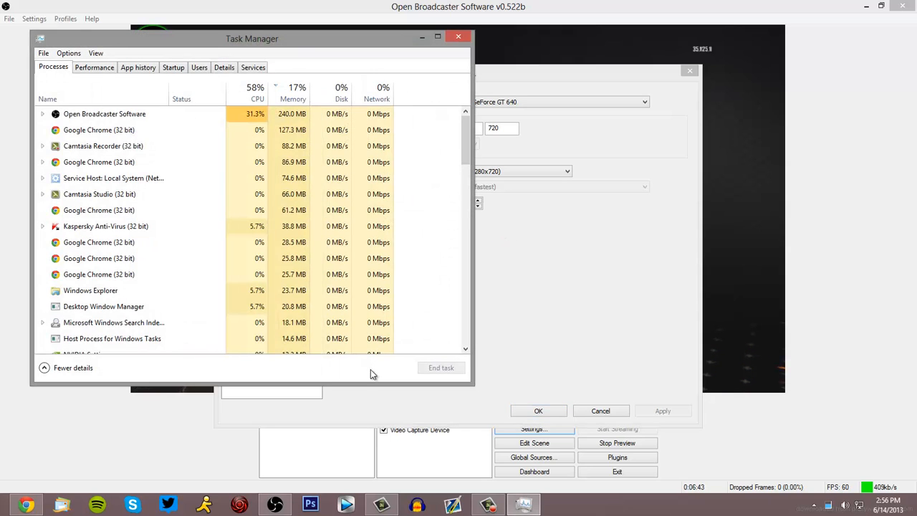
left_click(93, 67)
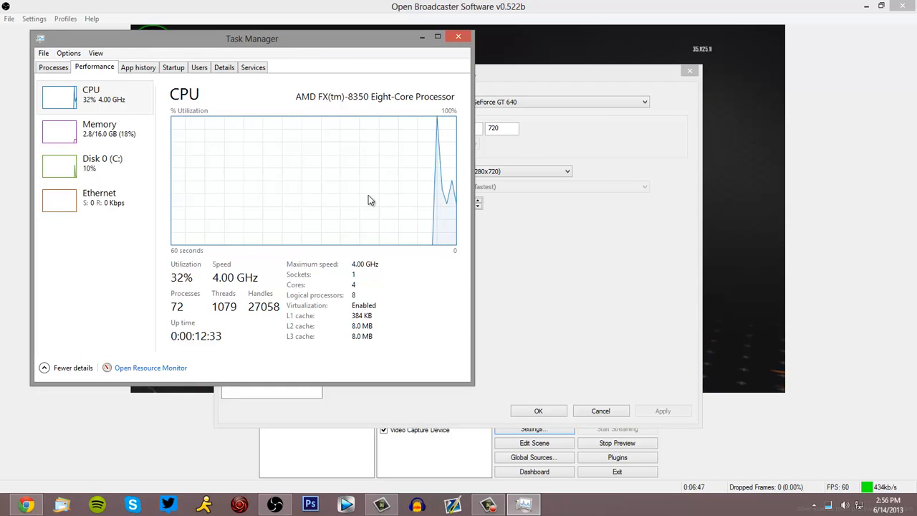
left_click(458, 38)
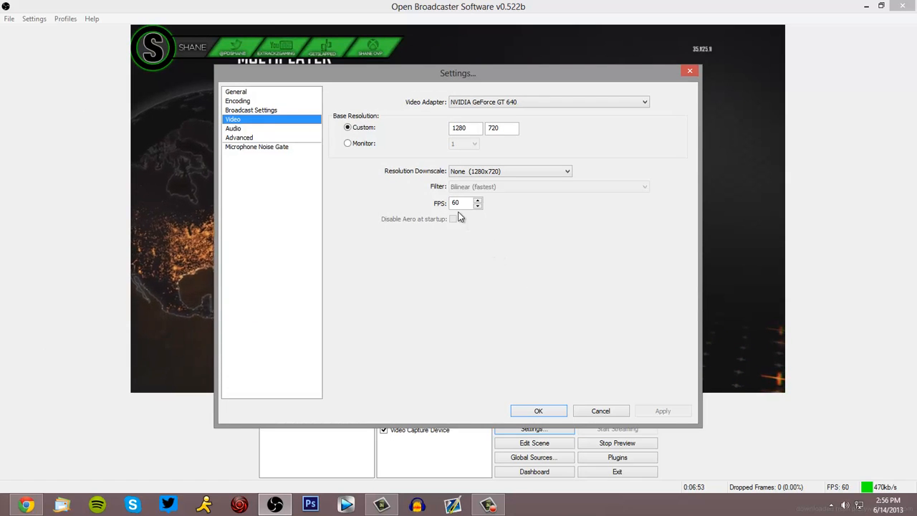
Review the Encoding, Broadcast, Video and Audio settings, including the available microphone/auxiliary audio devices.
left_click(240, 101)
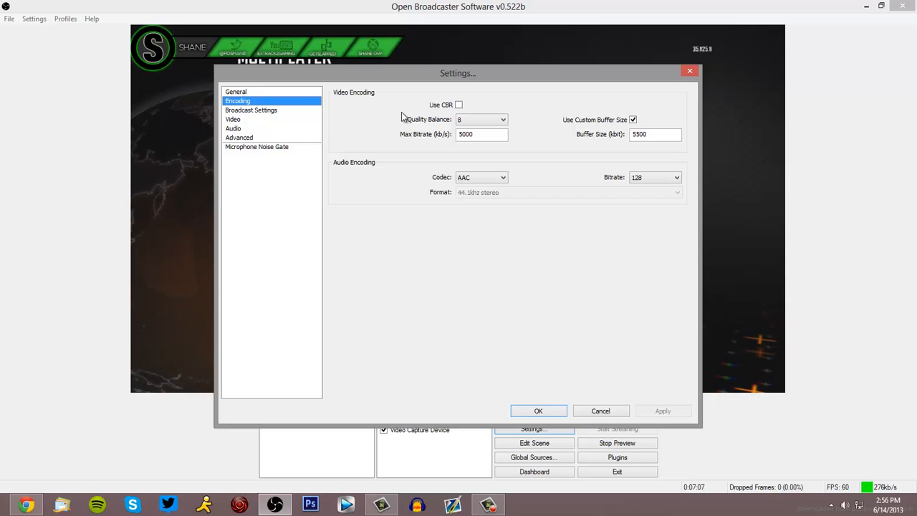
left_click(237, 111)
left_click(234, 120)
left_click(234, 129)
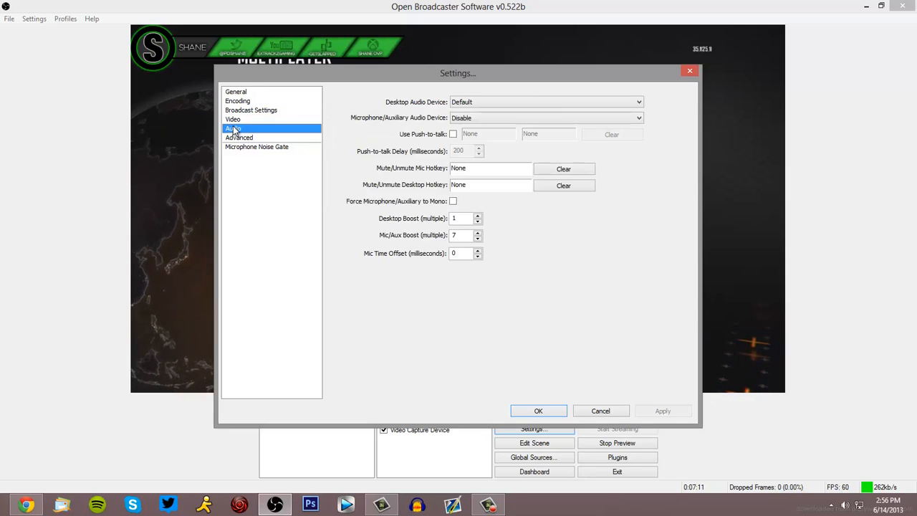
left_click(463, 117)
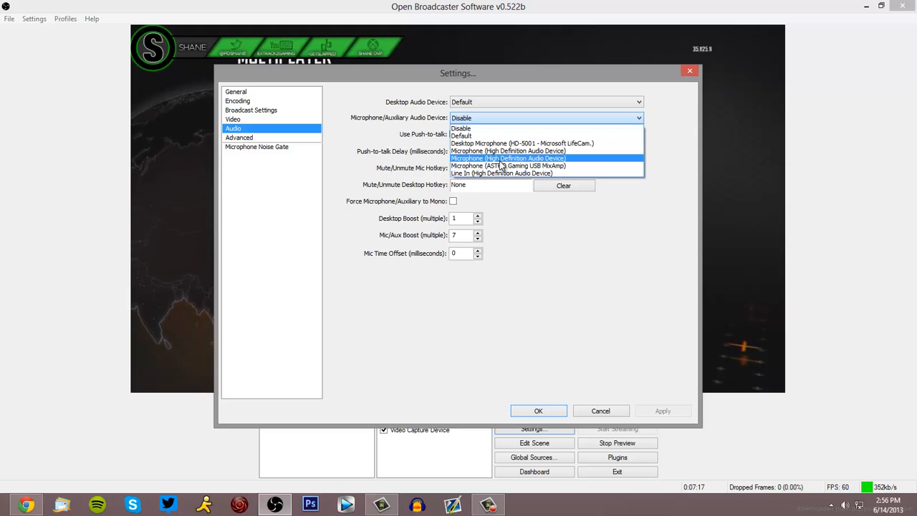
left_click(337, 147)
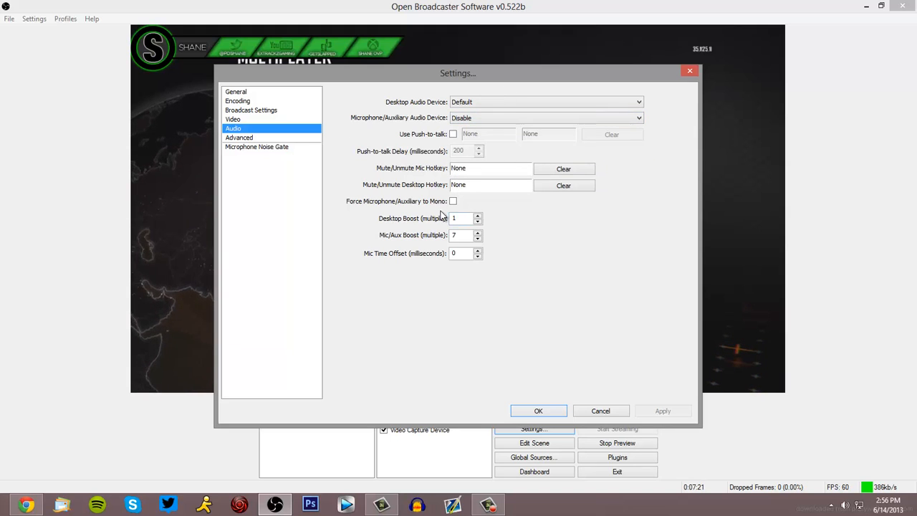
Set the Process Priority Class to Normal in the Advanced settings and apply the change.
left_click(244, 139)
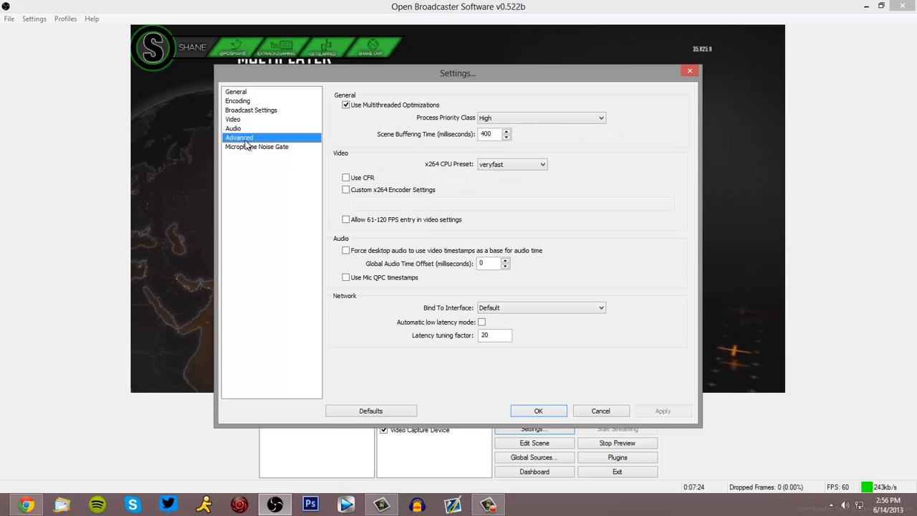
left_click(510, 117)
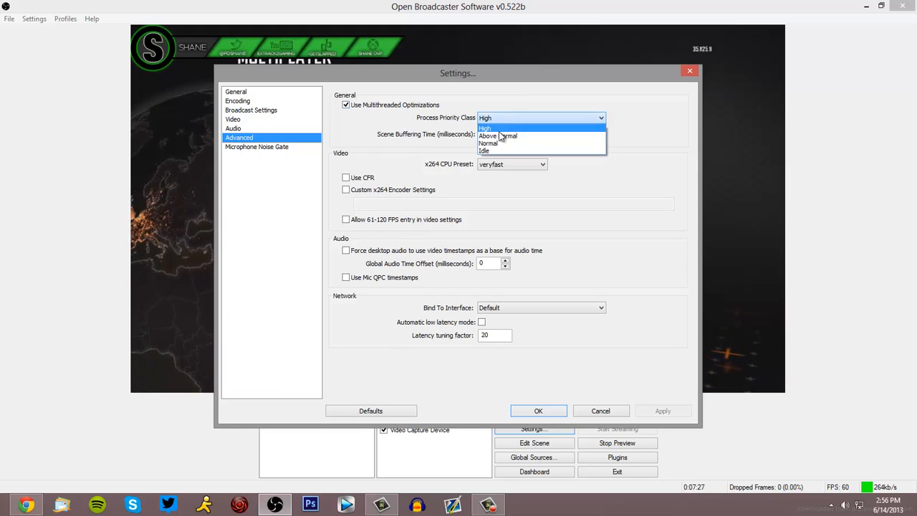
left_click(501, 146)
left_click(663, 411)
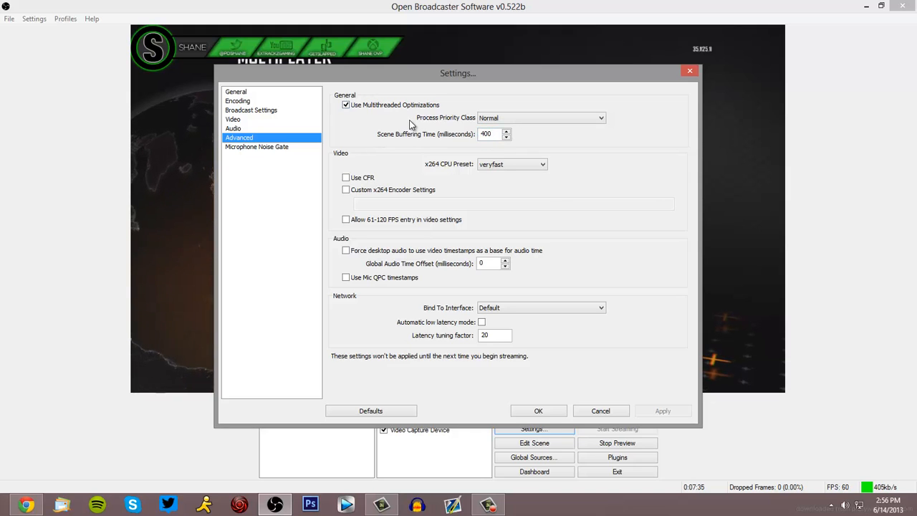
Examine the available x264 CPU presets and keep veryfast selected.
left_click(486, 167)
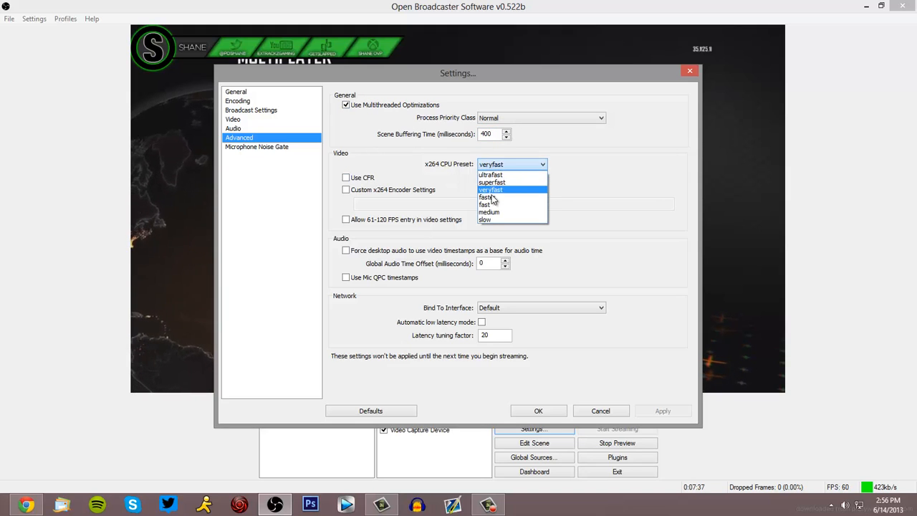
left_click(490, 192)
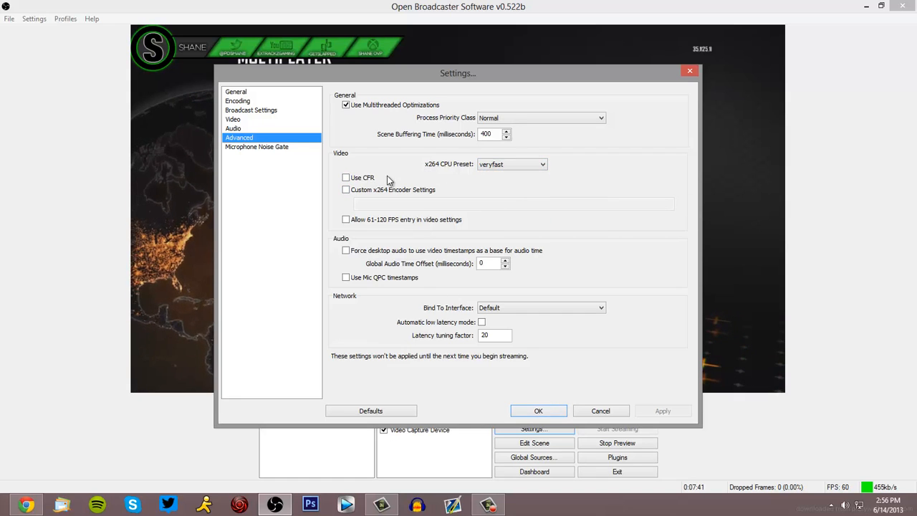
left_click(502, 164)
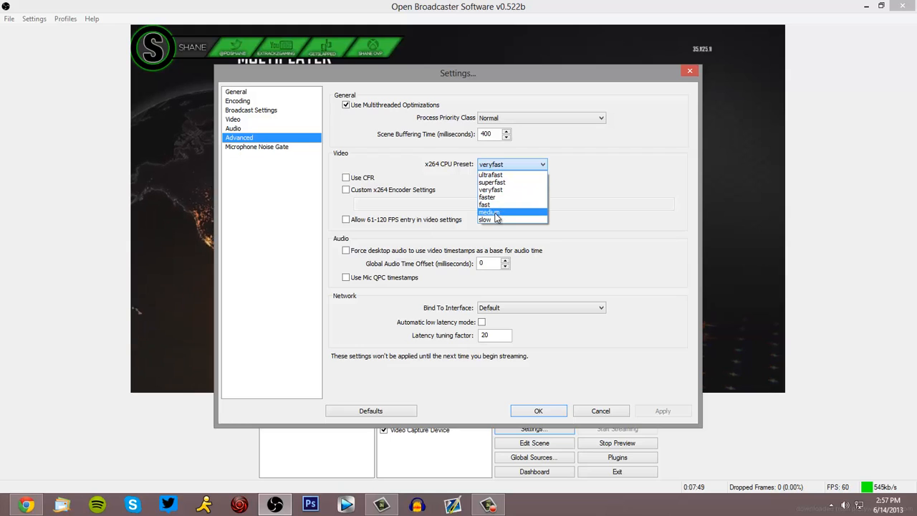
left_click(490, 188)
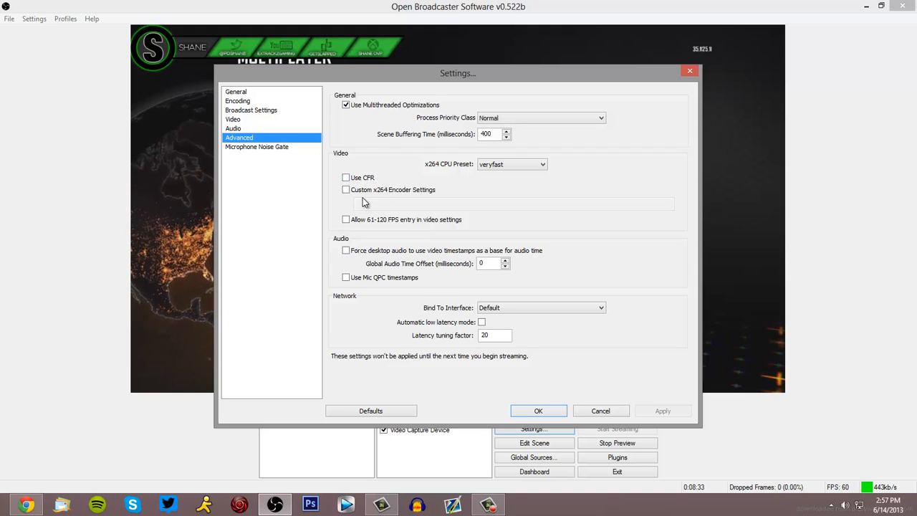
Turn the Custom x264 Encoder Settings option on and back off, and apply the Advanced settings.
left_click(345, 190)
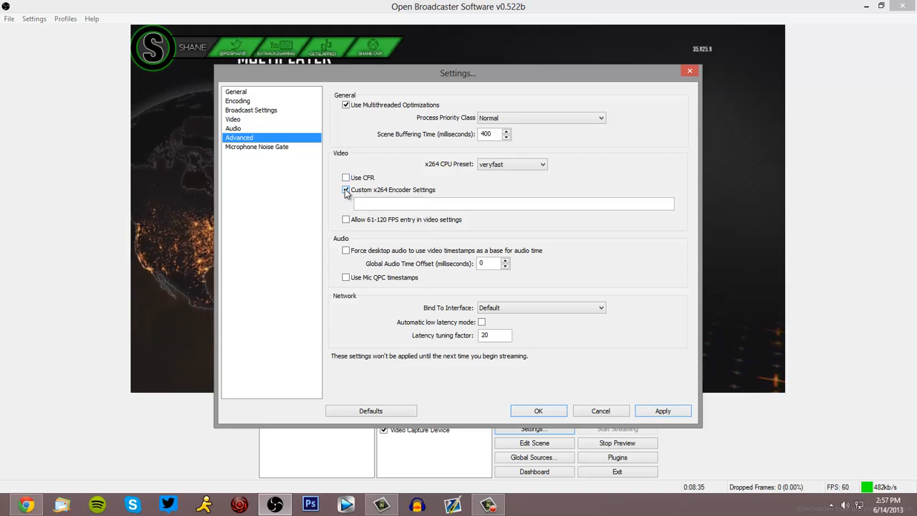
left_click(345, 190)
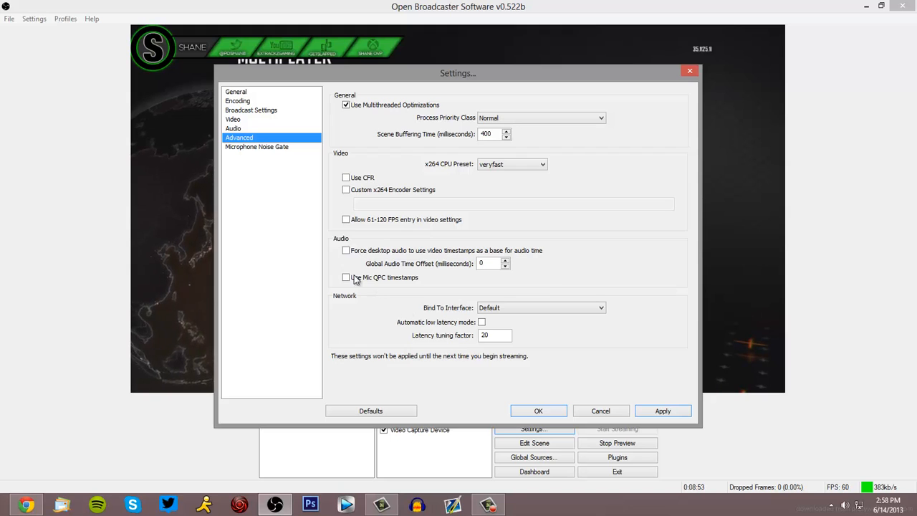
left_click(660, 411)
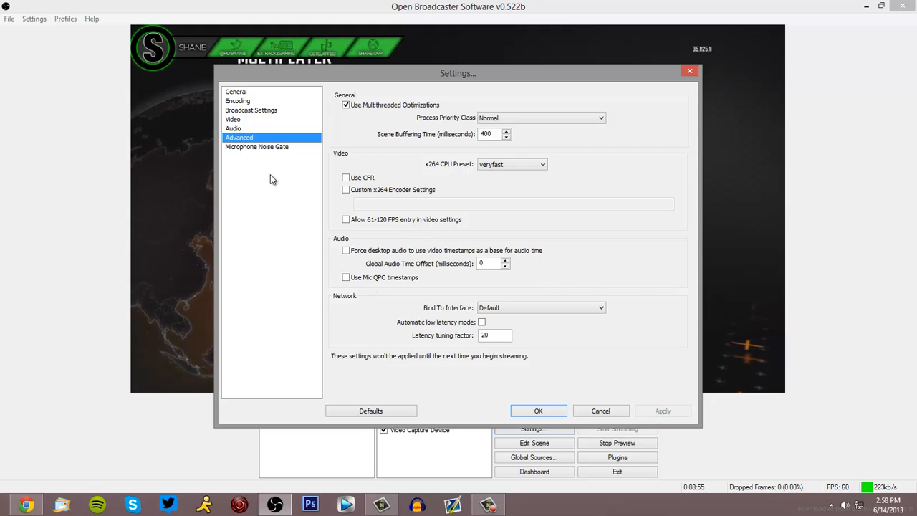
Review the Microphone Noise Gate settings, recheck the Advanced, Broadcast, Video and Encoding pages, and accept the settings.
left_click(258, 147)
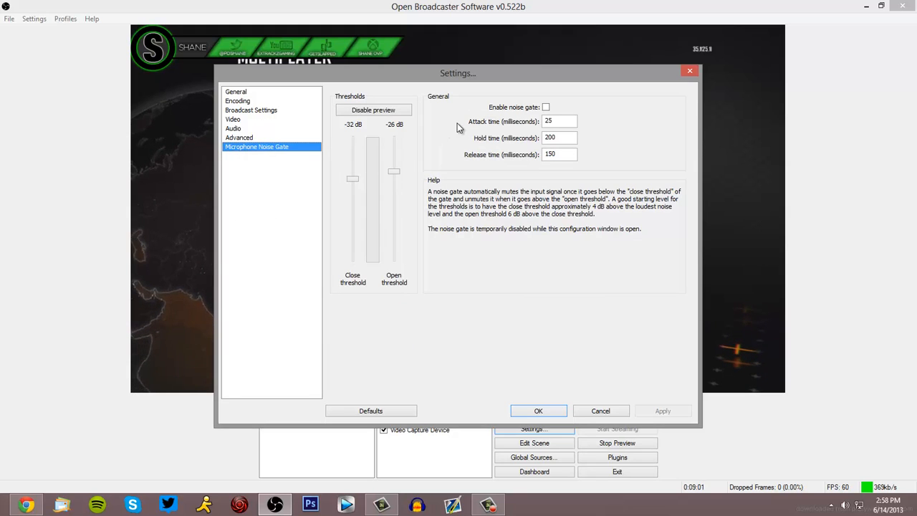
left_click(244, 137)
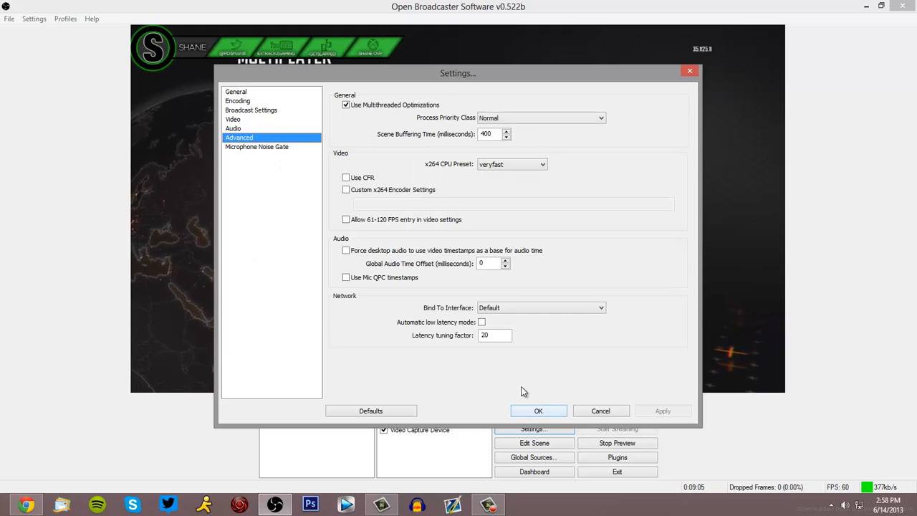
left_click(247, 110)
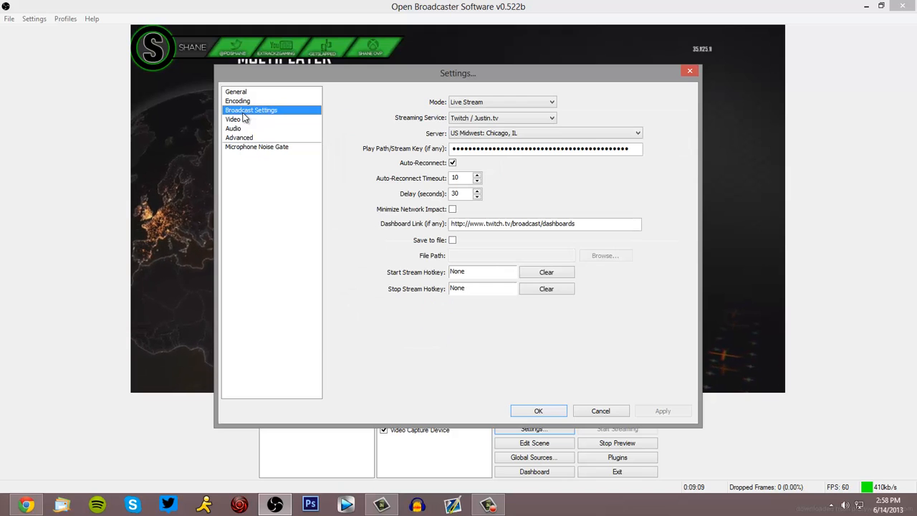
left_click(236, 91)
left_click(233, 119)
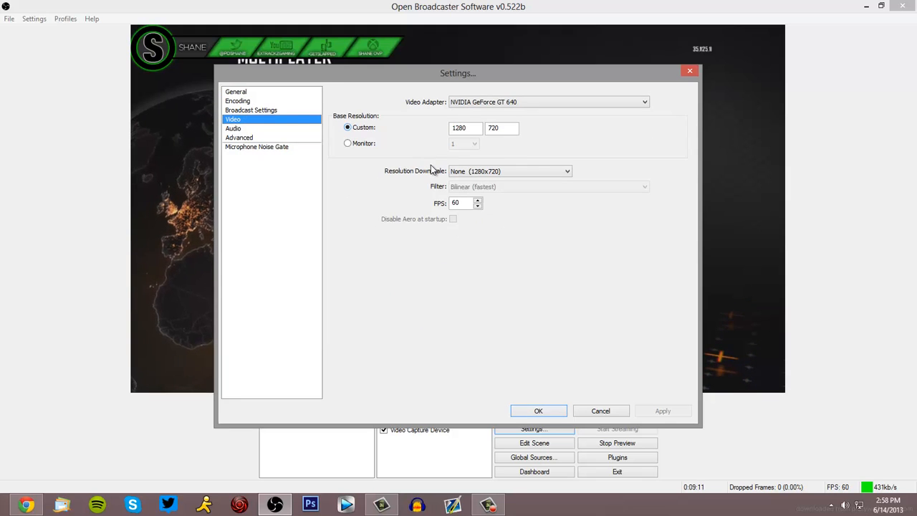
left_click(237, 101)
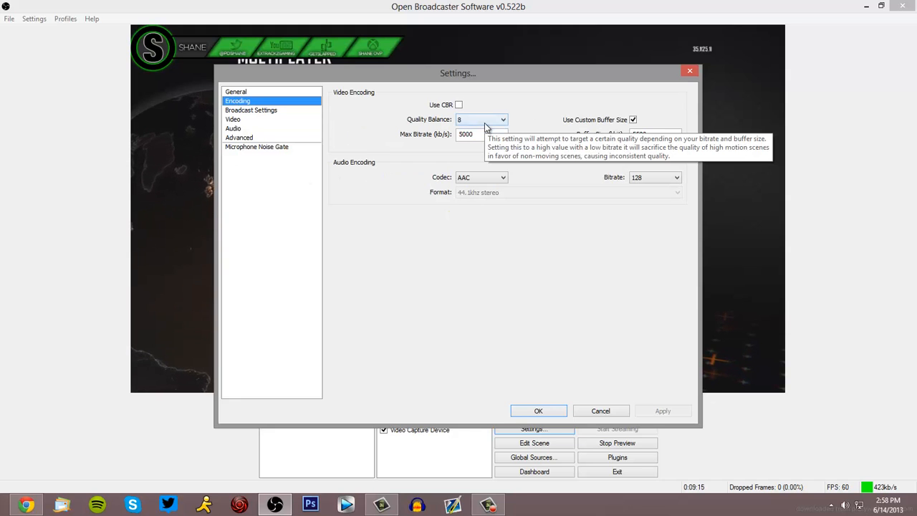
left_click(486, 124)
left_click(492, 121)
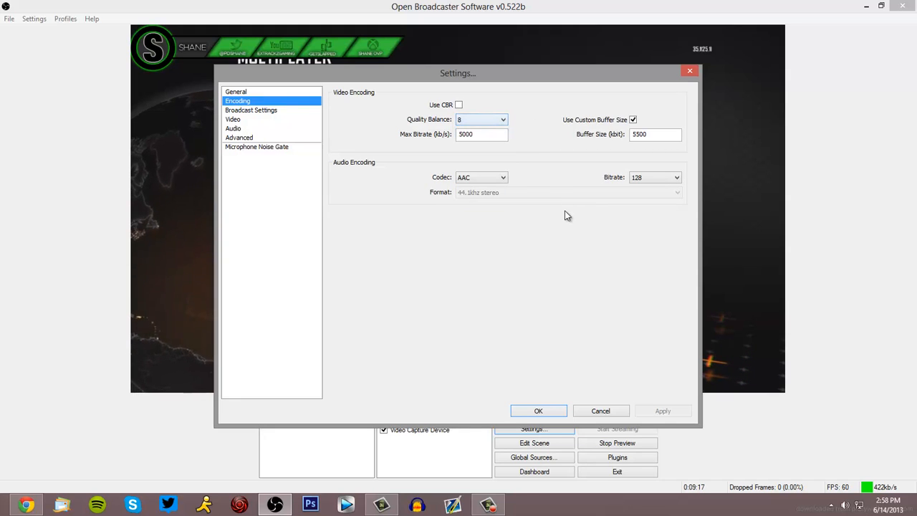
left_click(542, 408)
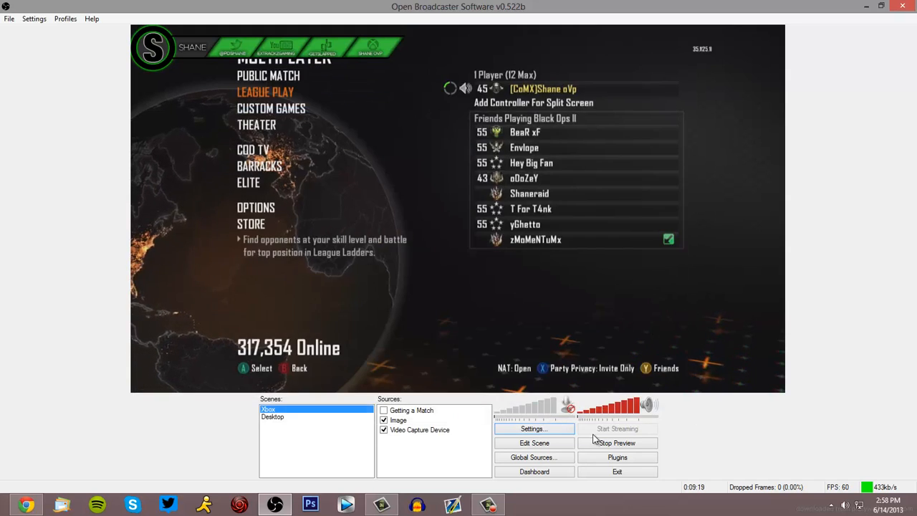
Stop the stream preview and open the streamer's Twitch channel page in Chrome.
left_click(593, 446)
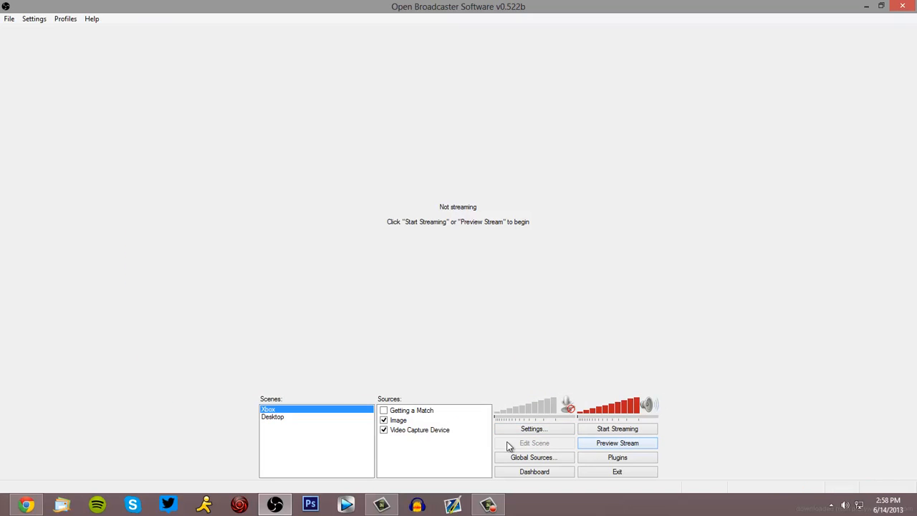
left_click(36, 506)
left_click(205, 23)
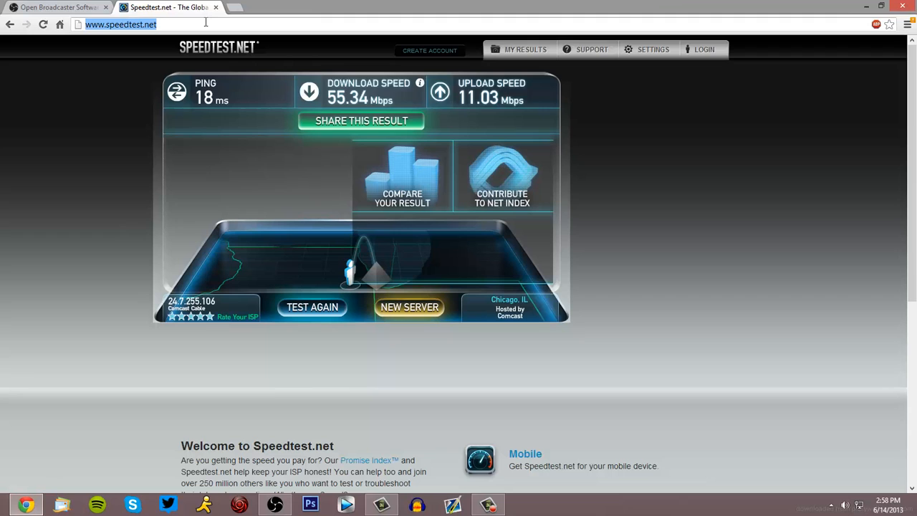
type("twi")
key("Return")
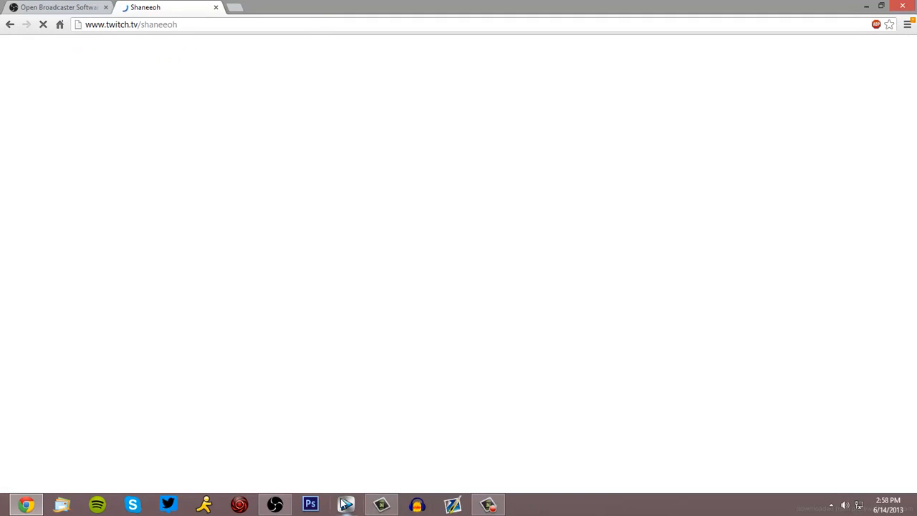
Start streaming from Open Broadcaster Software and switch back to the Twitch channel page in Chrome.
left_click(274, 504)
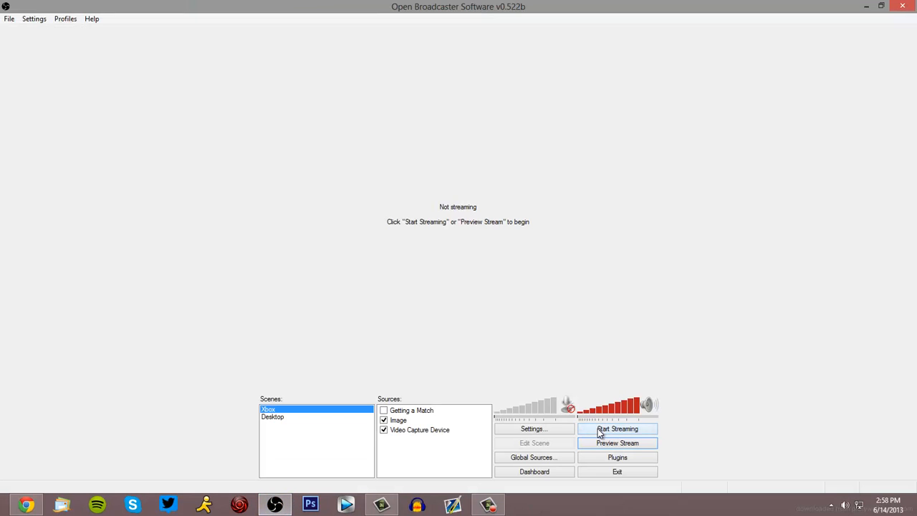
left_click(600, 430)
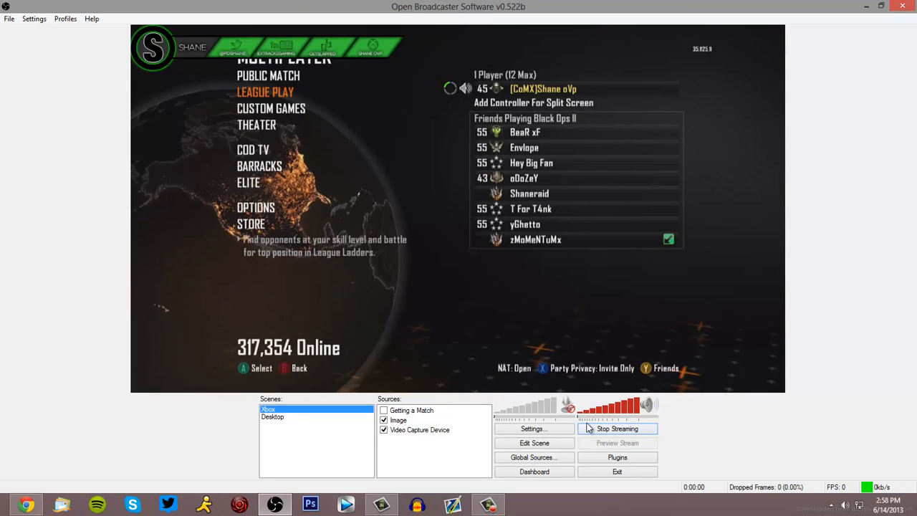
left_click(26, 504)
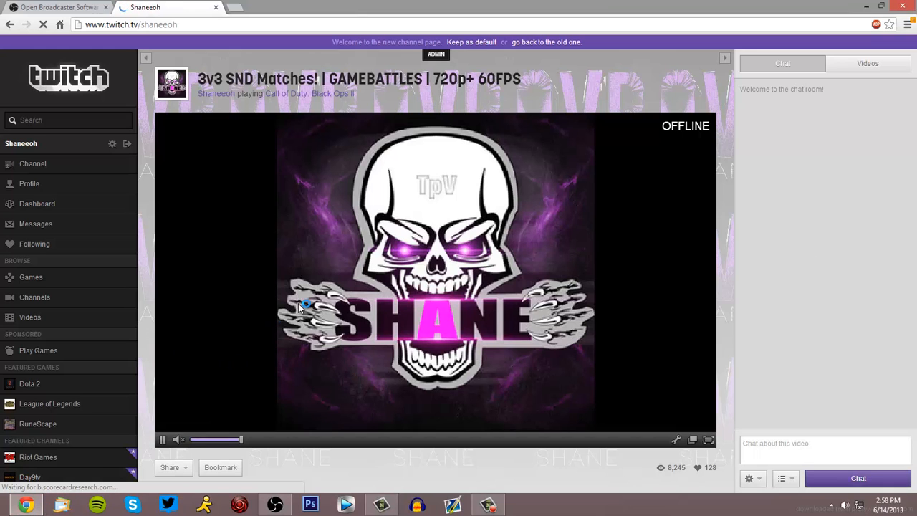
Check the stream's running time in Open Broadcaster Software, and view the live Twitch broadcast in full screen before pausing it.
left_click(57, 7)
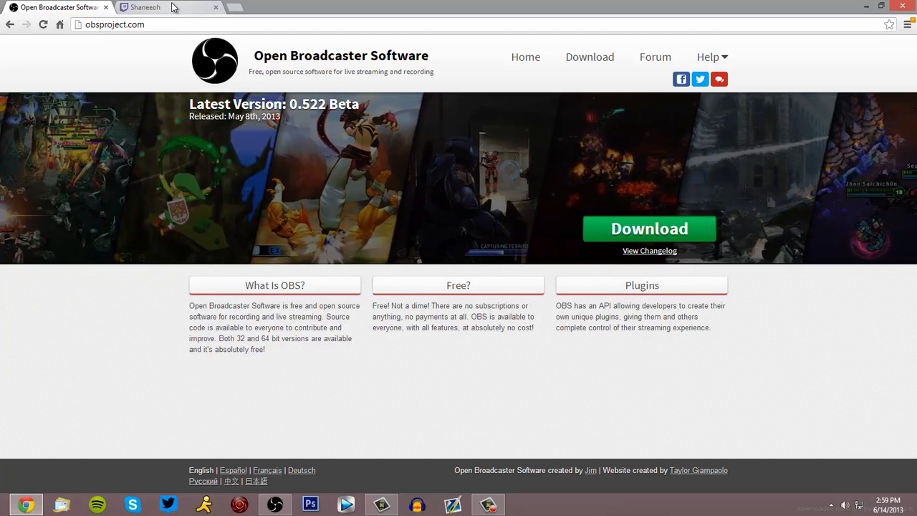
left_click(172, 7)
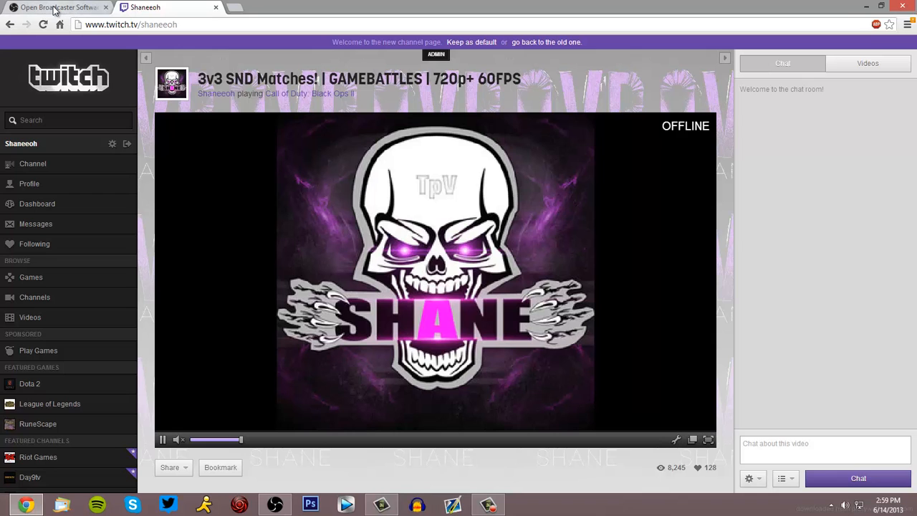
left_click(275, 505)
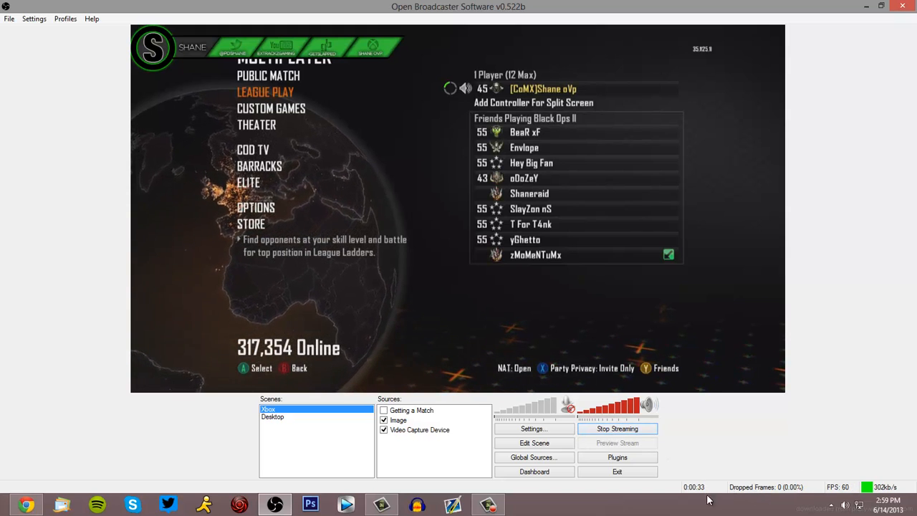
left_click(25, 504)
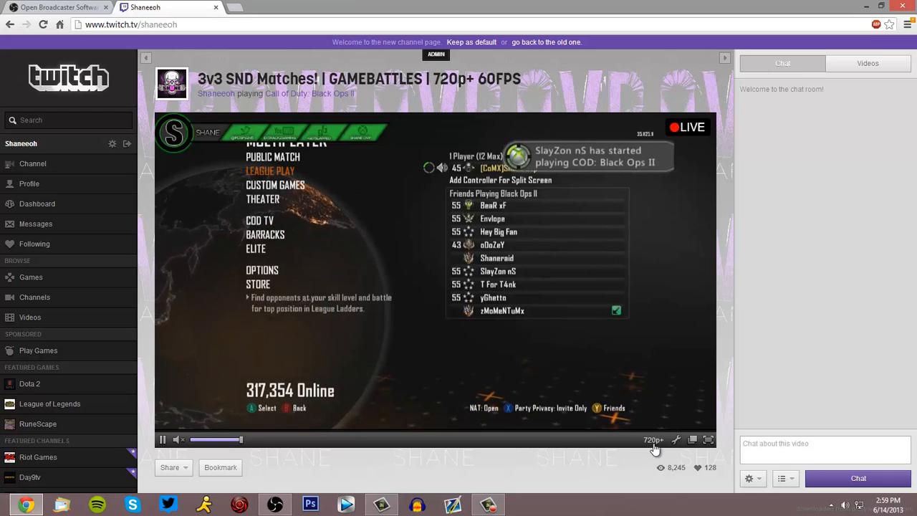
left_click(706, 441)
key("Escape")
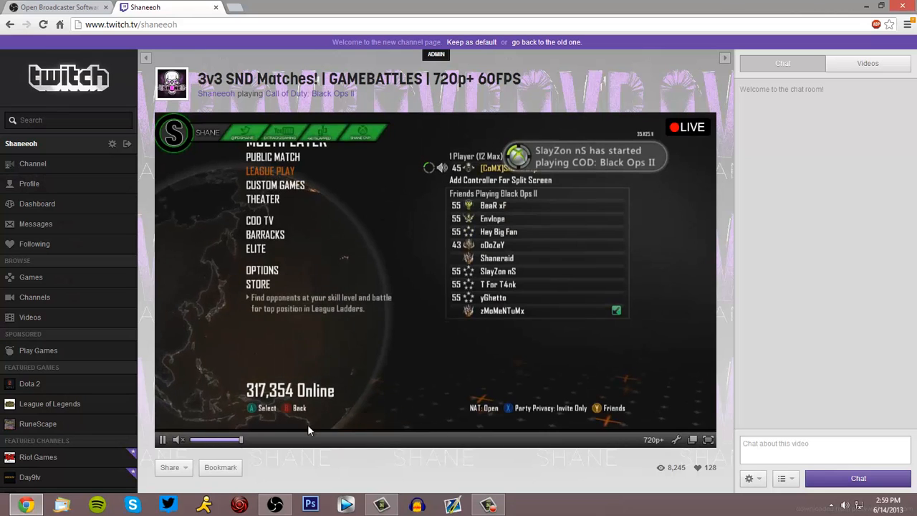
left_click(162, 439)
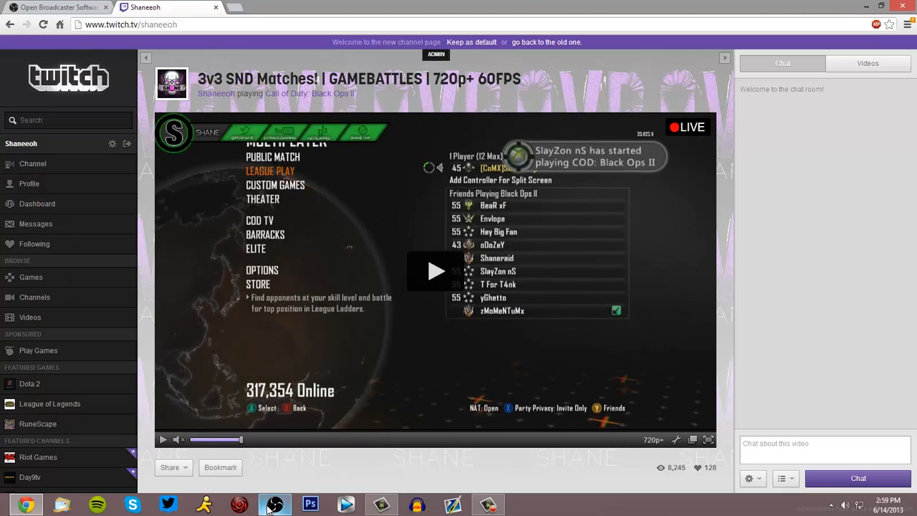
Return to Open Broadcaster Software and stop the live stream.
left_click(270, 506)
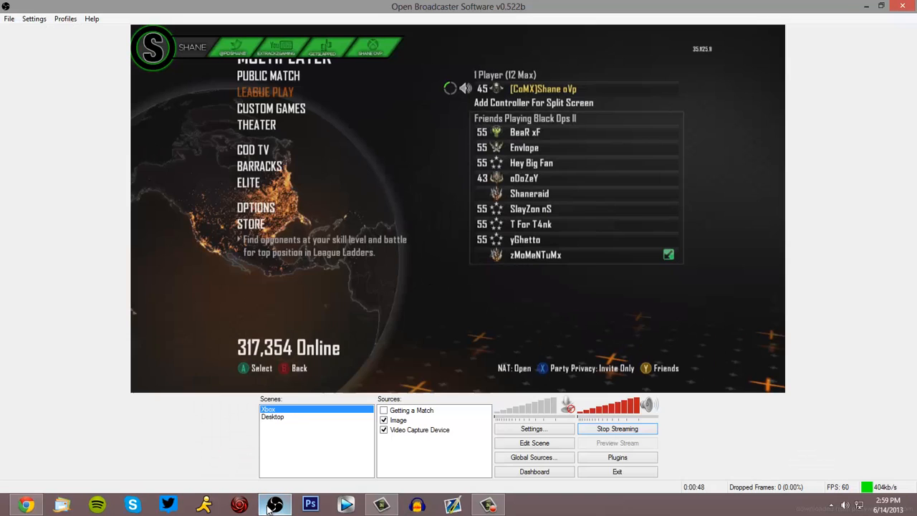
left_click(581, 434)
left_click(464, 269)
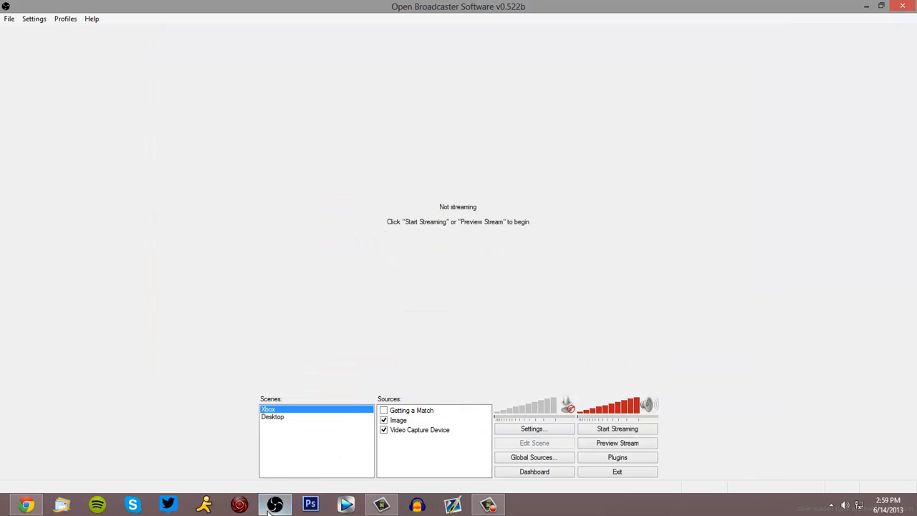
View the Streaming Apps page from the Twitch Broadcaster Dashboard in Chrome, and return to Open Broadcaster Software.
left_click(275, 505)
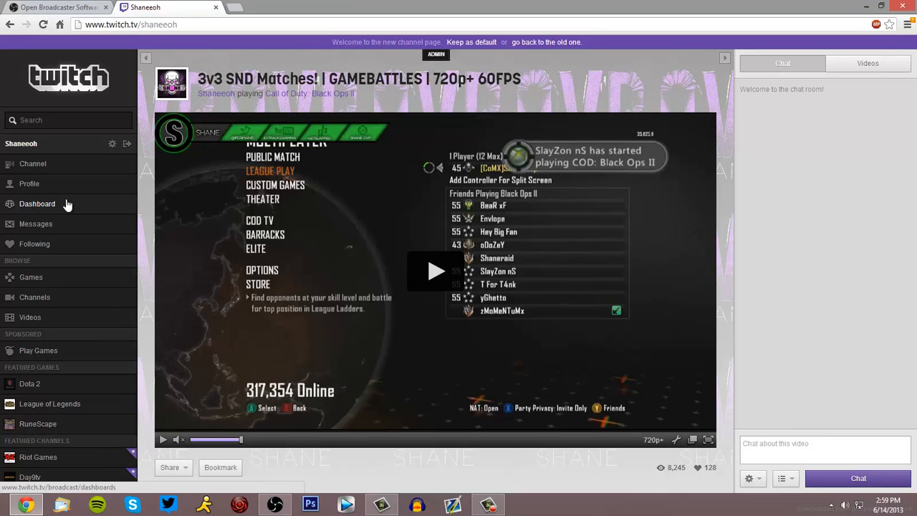
left_click(66, 205)
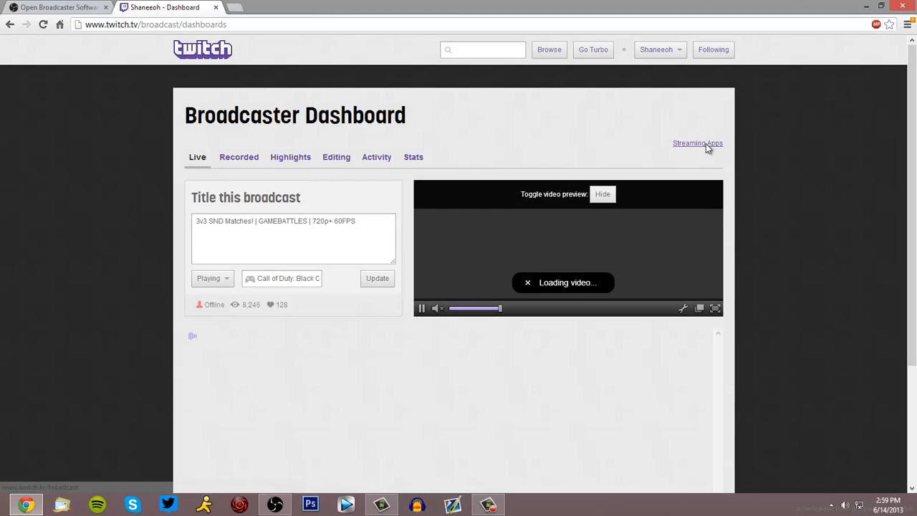
left_click(705, 143)
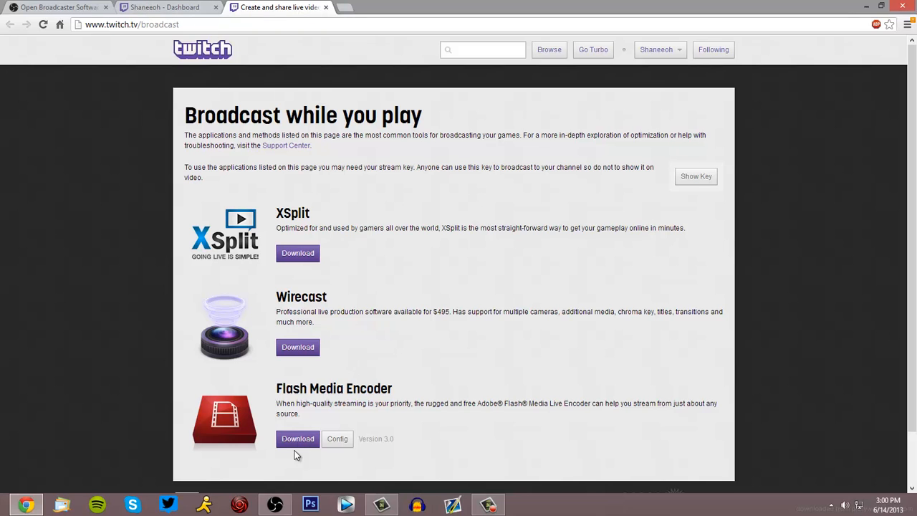
left_click(275, 504)
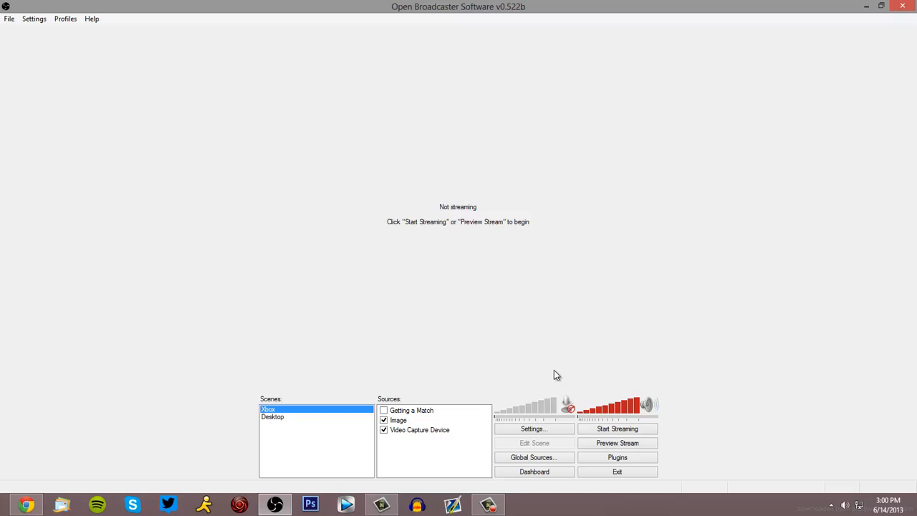
right_click(410, 458)
left_click(391, 459)
right_click(392, 446)
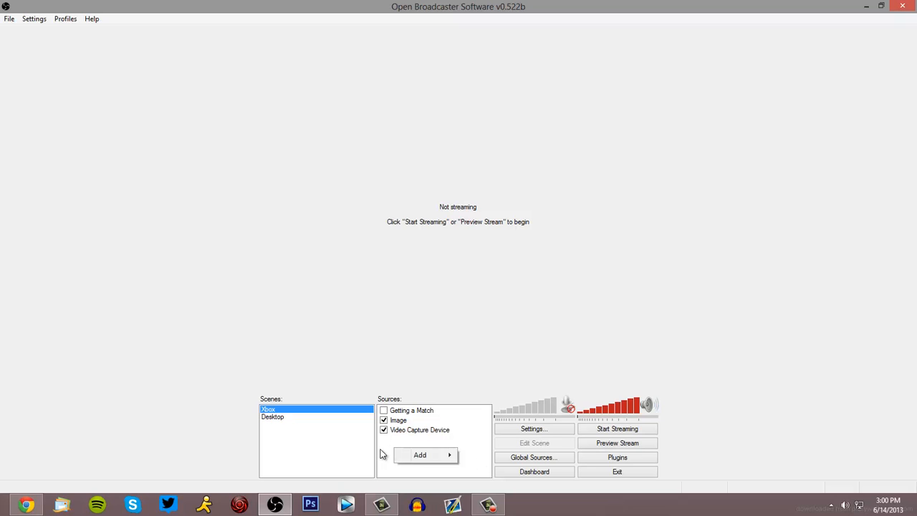
left_click(162, 436)
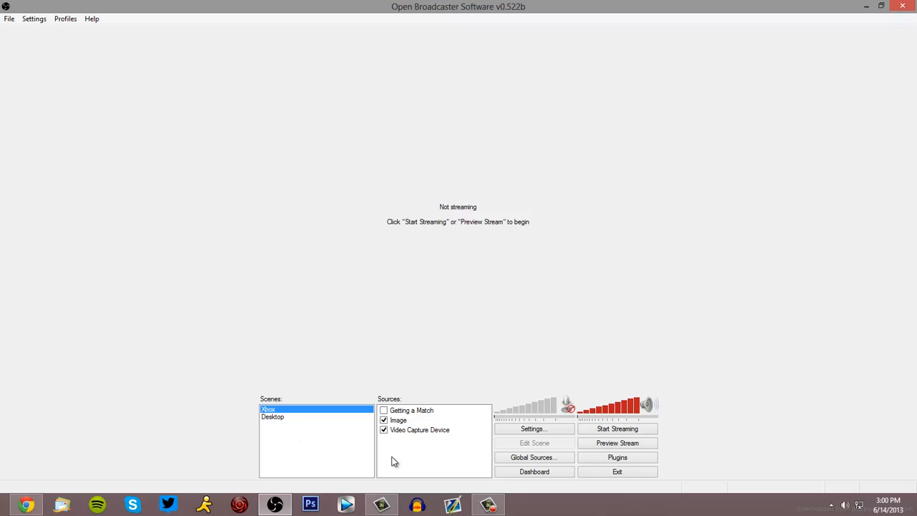
left_click(488, 505)
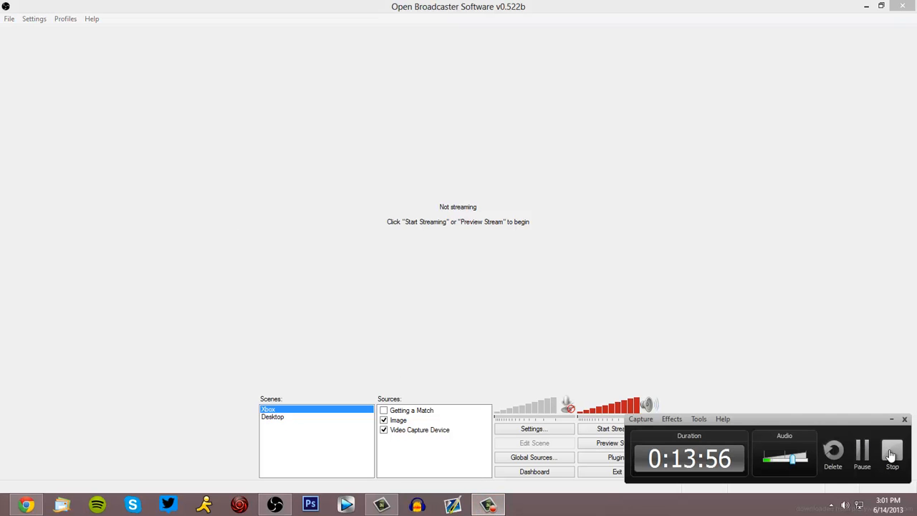